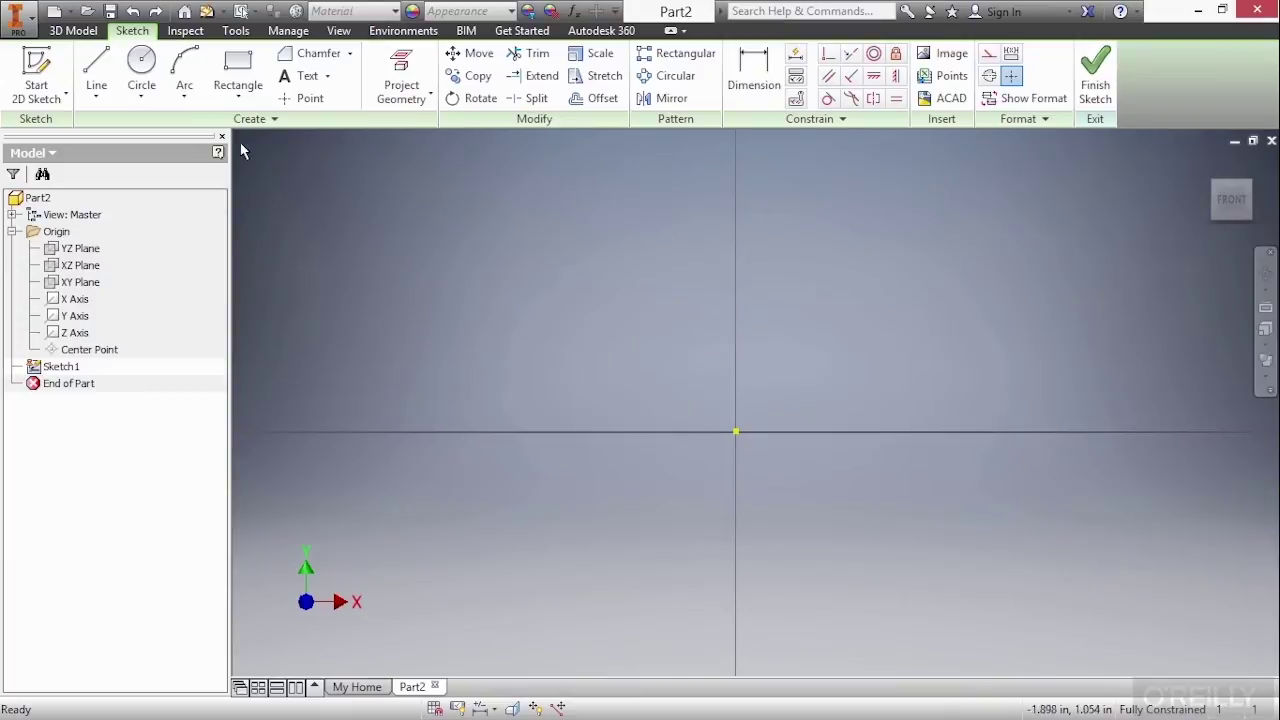
# Draw a two-point center rectangle with its centre on the sketch origin
pyautogui.click(237, 100)
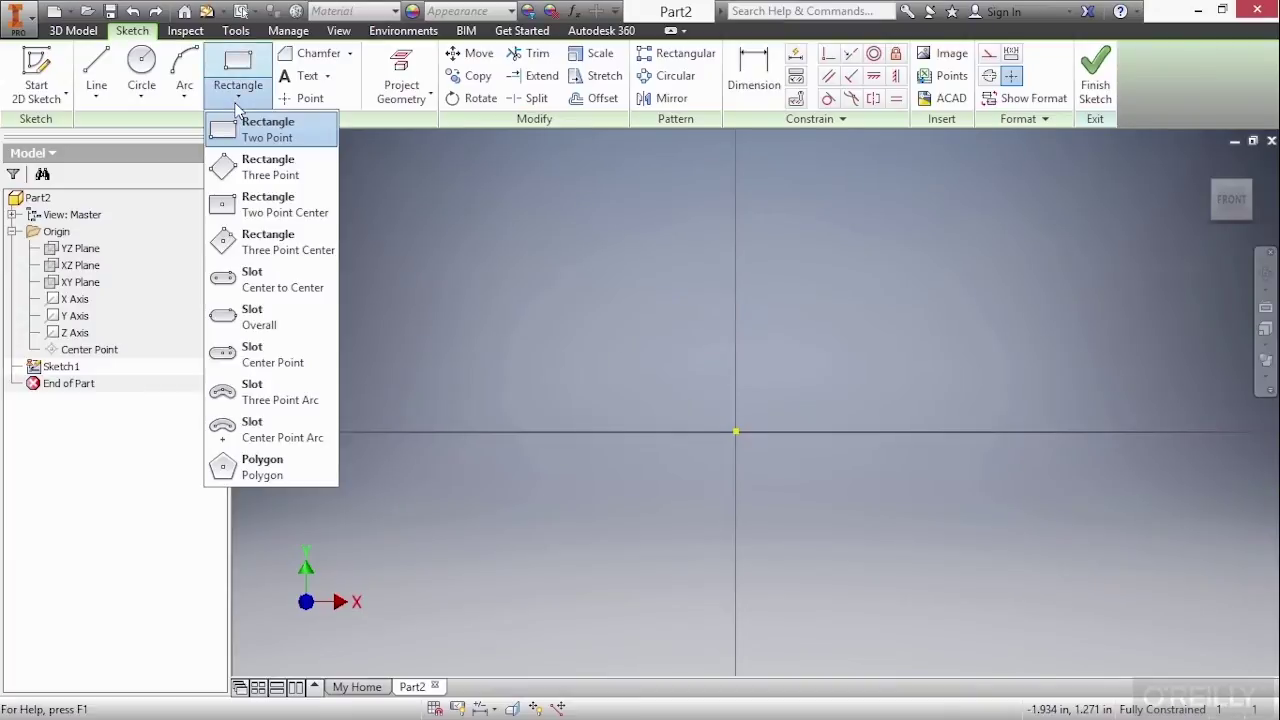
pyautogui.click(284, 207)
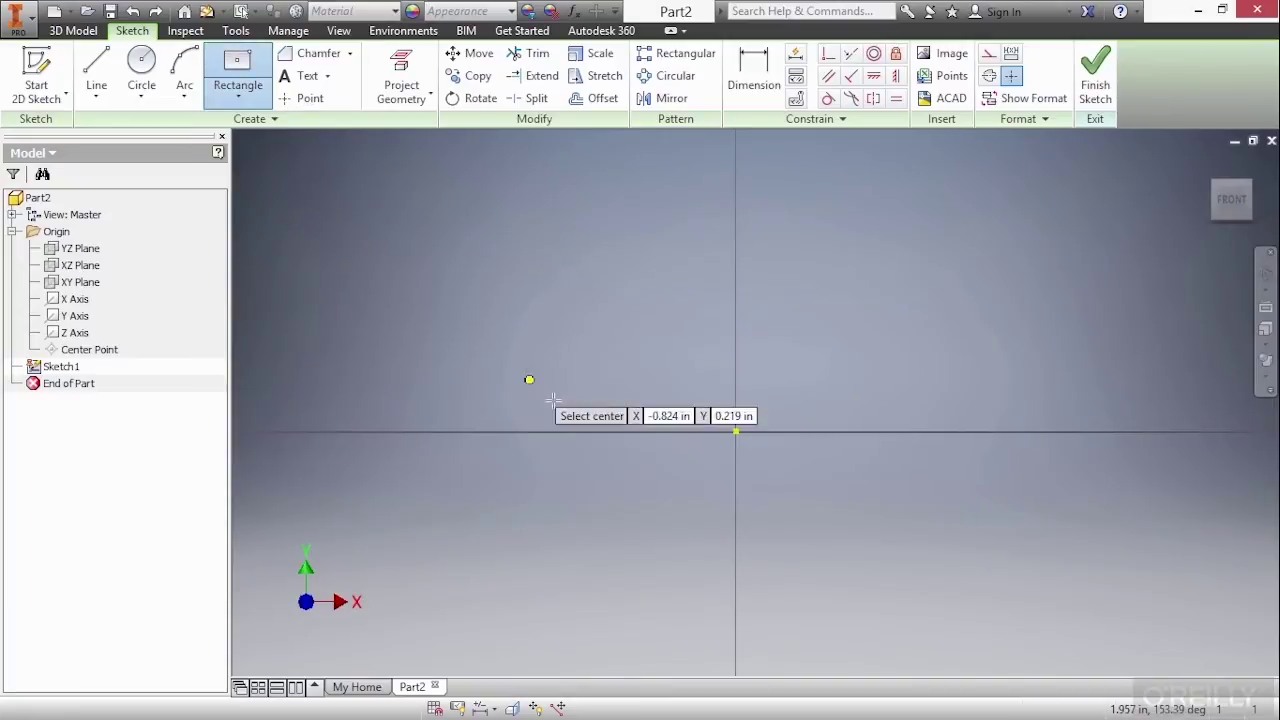
pyautogui.click(735, 431)
pyautogui.click(475, 298)
pyautogui.rightClick(560, 423)
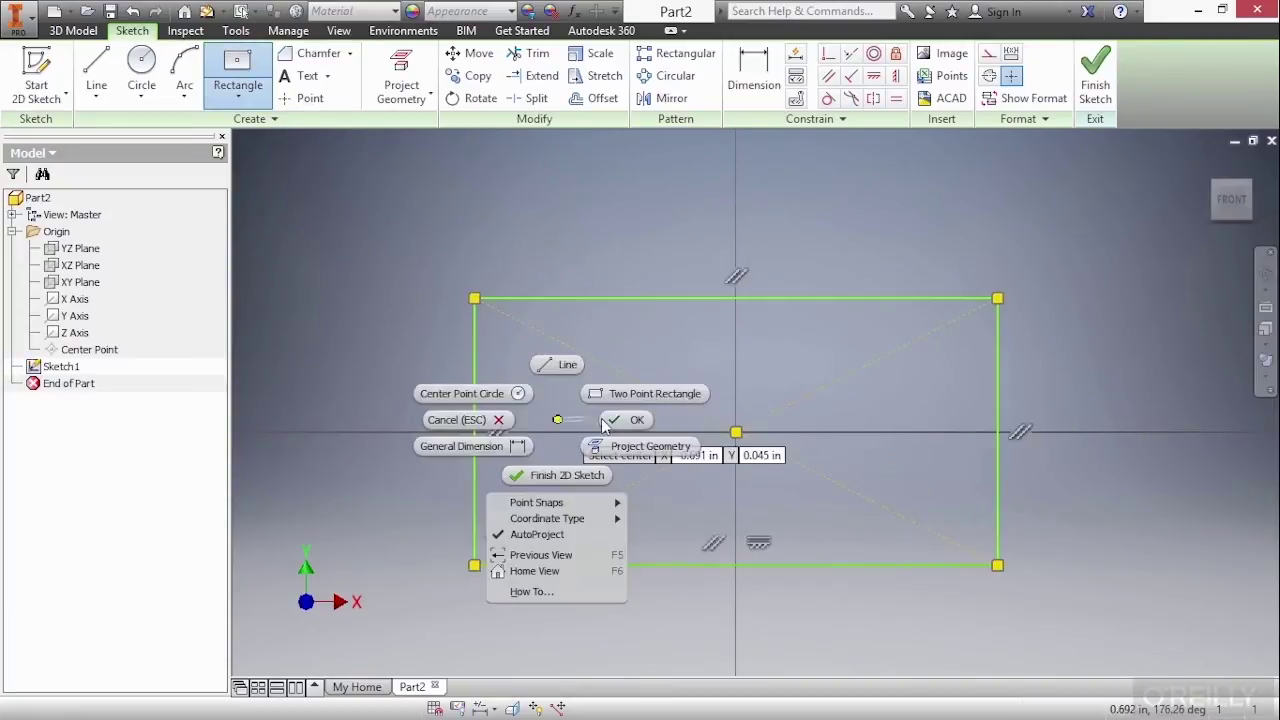
pyautogui.click(636, 420)
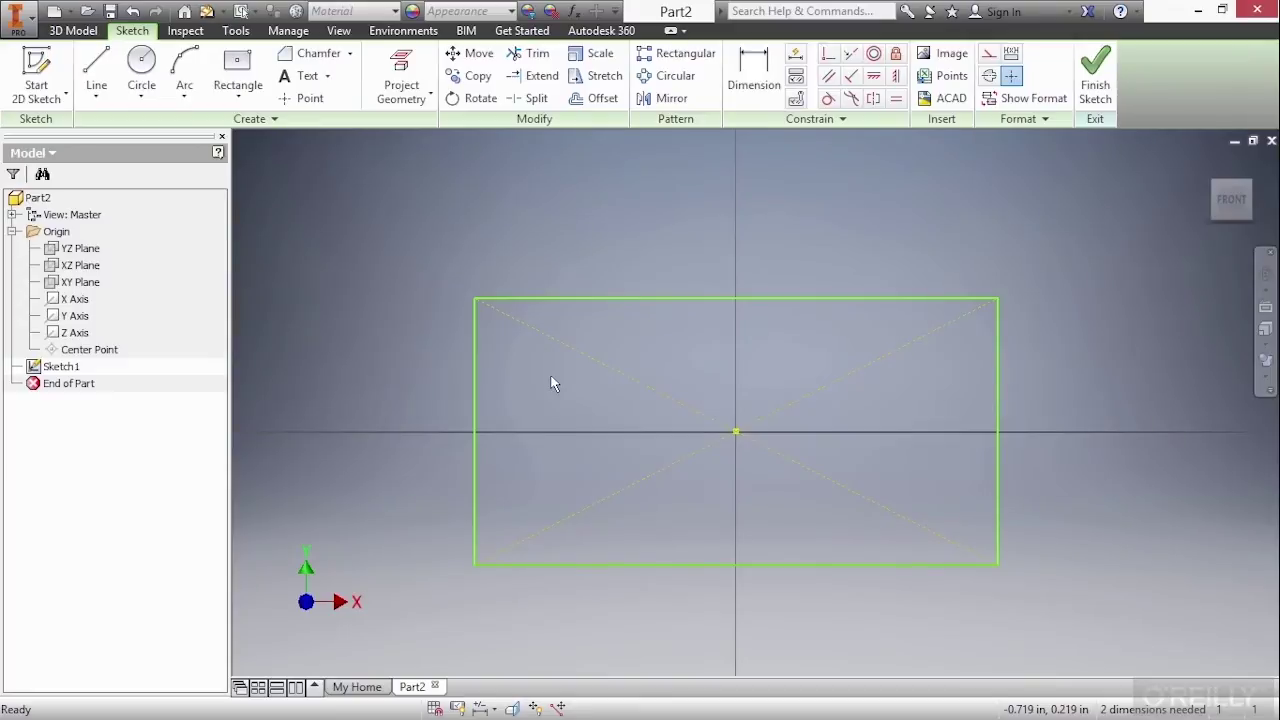
# Draw a closed line outline above the rectangle, starting and ending at its top corners
pyautogui.moveTo(546, 385); pyautogui.dragTo(539, 465, button='middle')
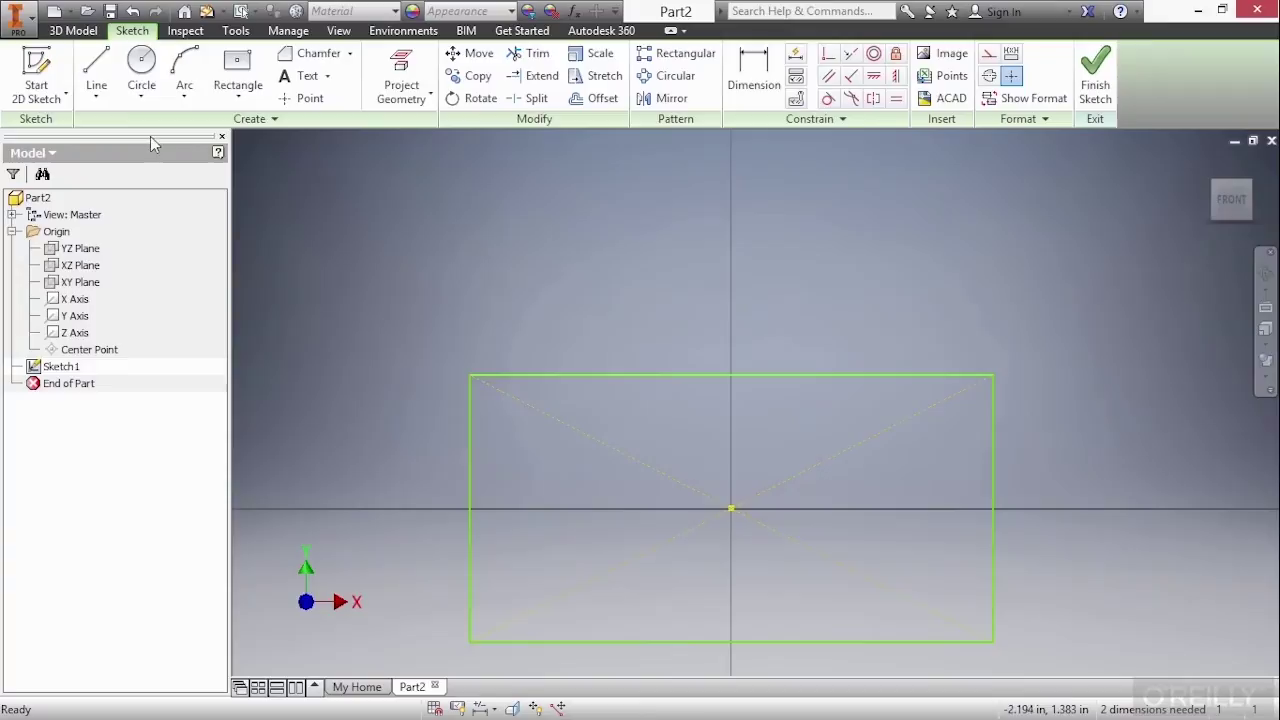
pyautogui.click(96, 70)
pyautogui.click(470, 375)
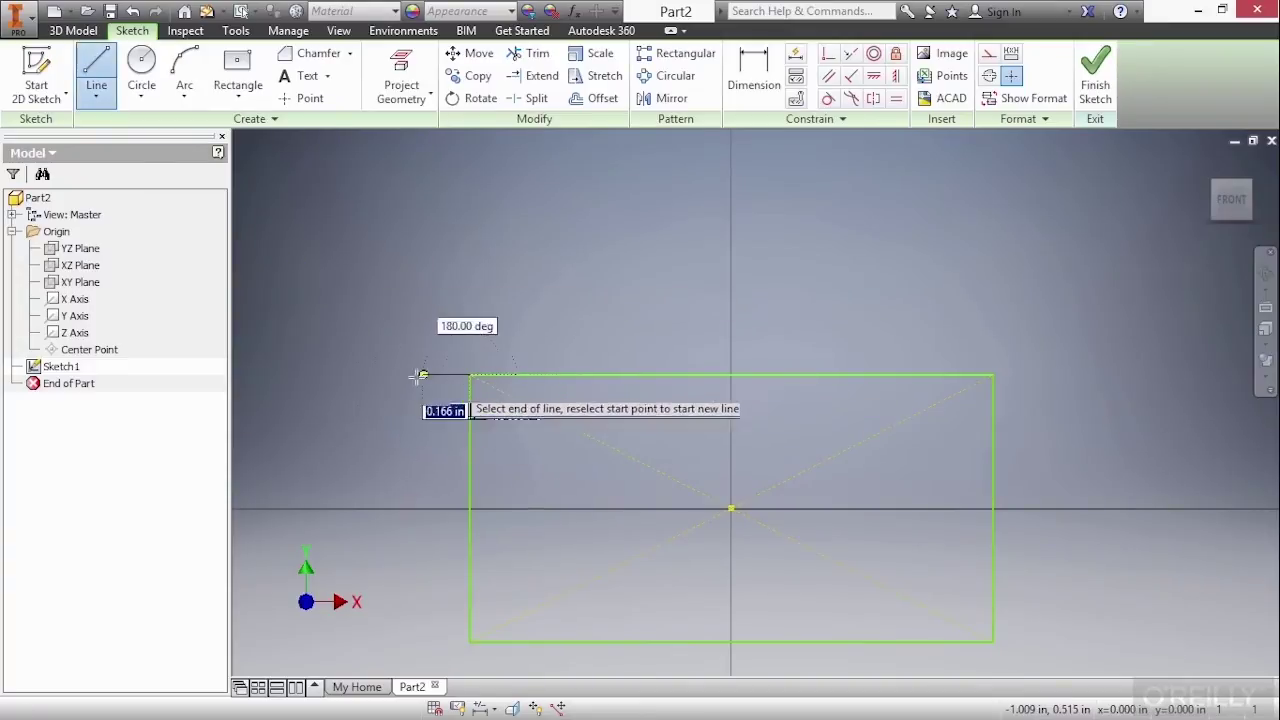
pyautogui.click(357, 375)
pyautogui.scroll(-3, 377, 442)
pyautogui.click(366, 209)
pyautogui.click(815, 209)
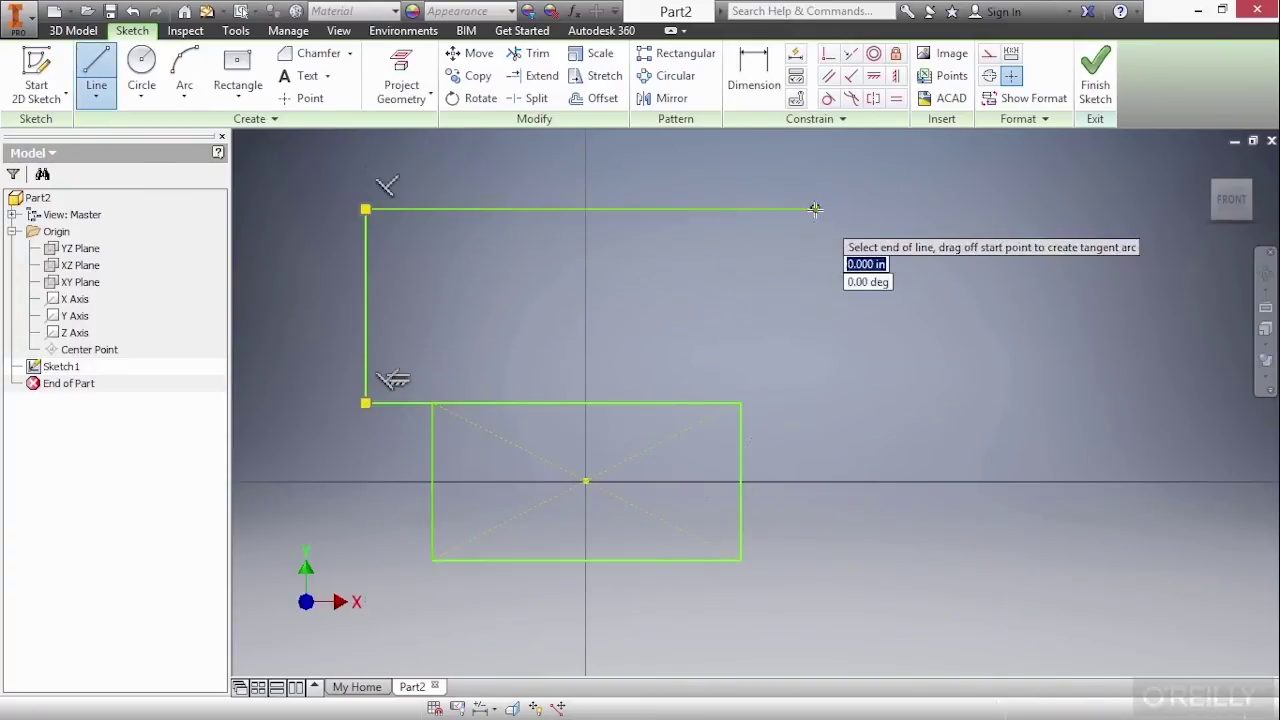
pyautogui.click(815, 403)
pyautogui.click(740, 403)
pyautogui.rightClick(513, 328)
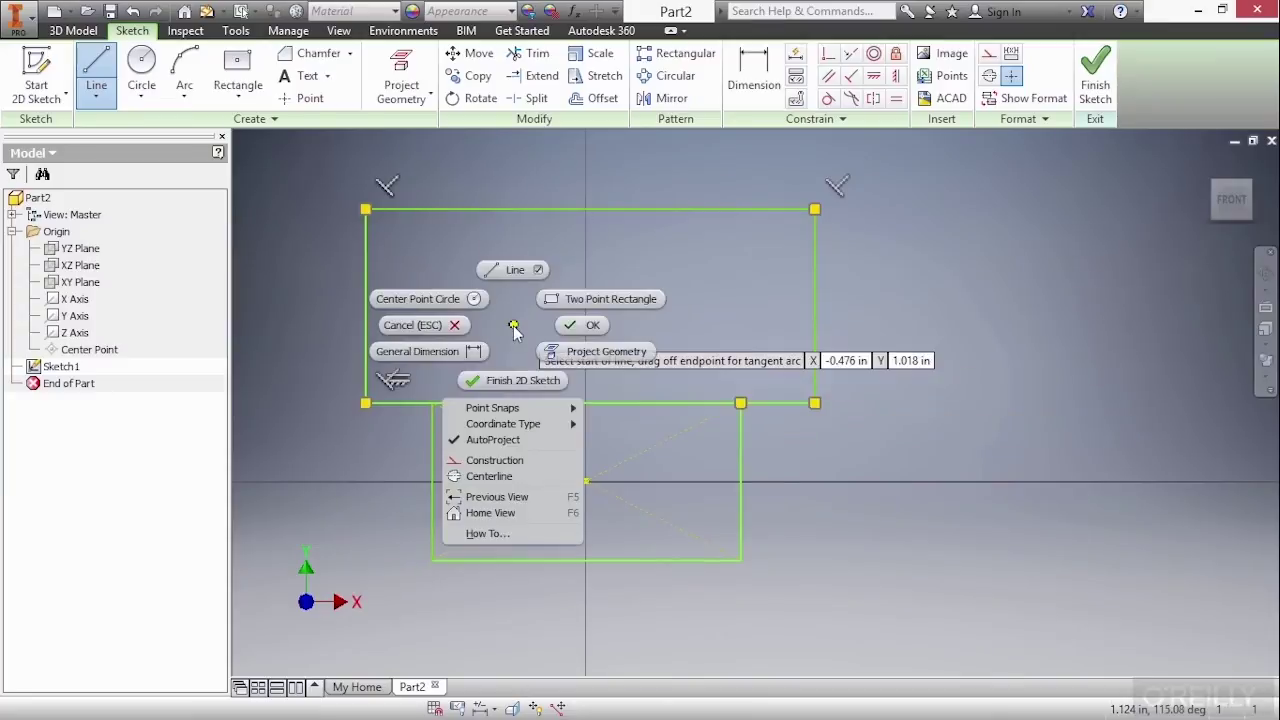
pyautogui.click(577, 327)
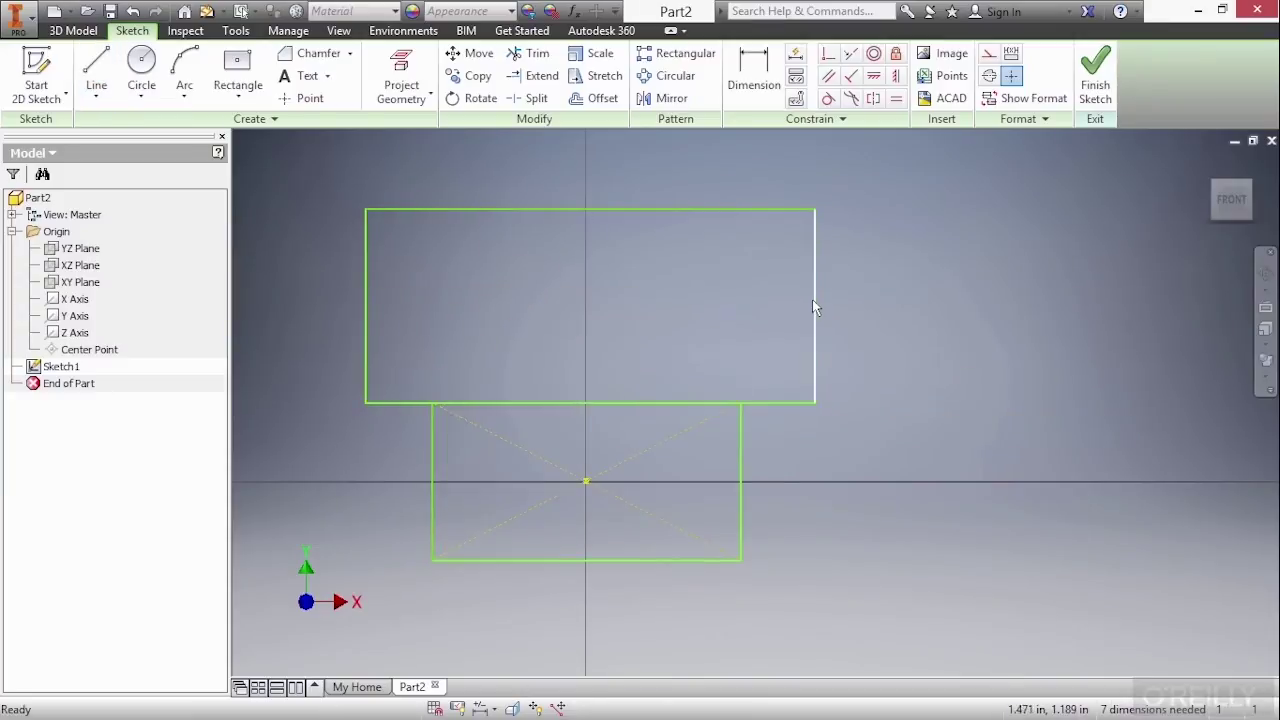
# Widen the upper rectangle to the right and raise its top edge
pyautogui.moveTo(812, 305); pyautogui.dragTo(866, 310)
pyautogui.moveTo(510, 208); pyautogui.dragTo(510, 177)
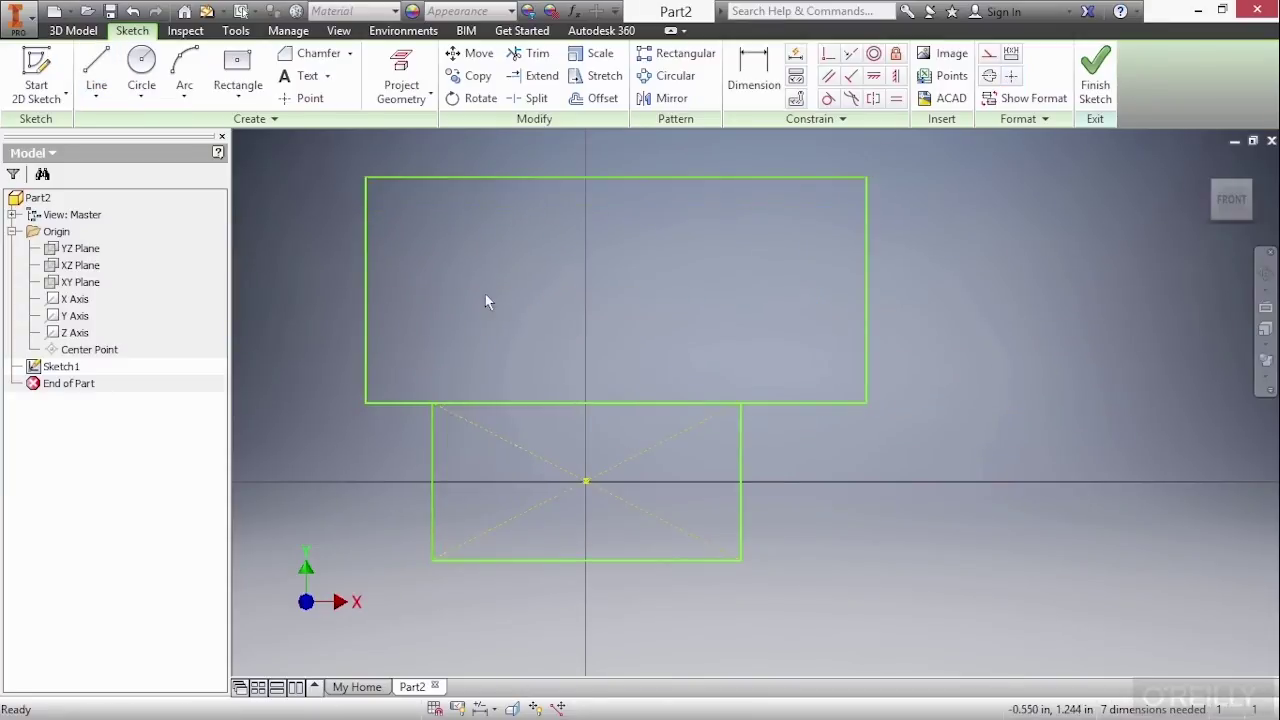
pyautogui.moveTo(487, 302); pyautogui.dragTo(493, 339, button='middle')
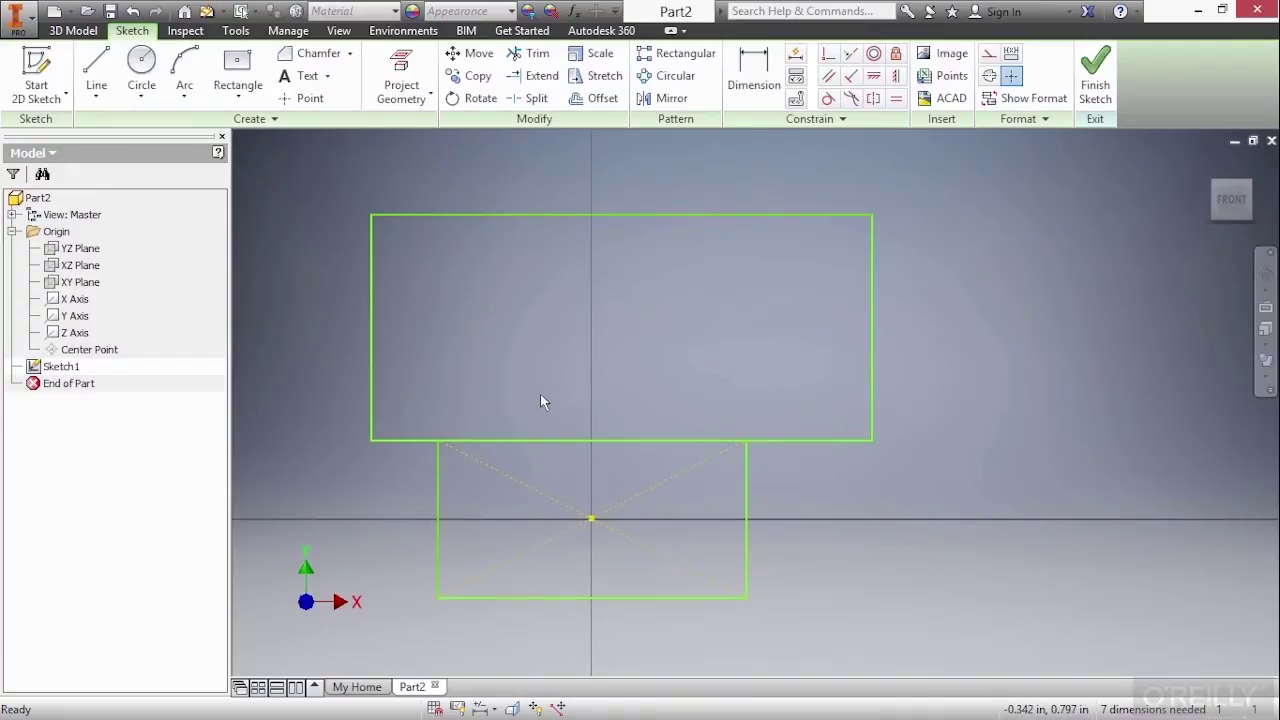
# Draw construction lines lower-left to upper-right and lower-right to upper-left across the upper rectangle
pyautogui.rightClick(538, 330)
pyautogui.click(492, 268)
pyautogui.rightClick(549, 274)
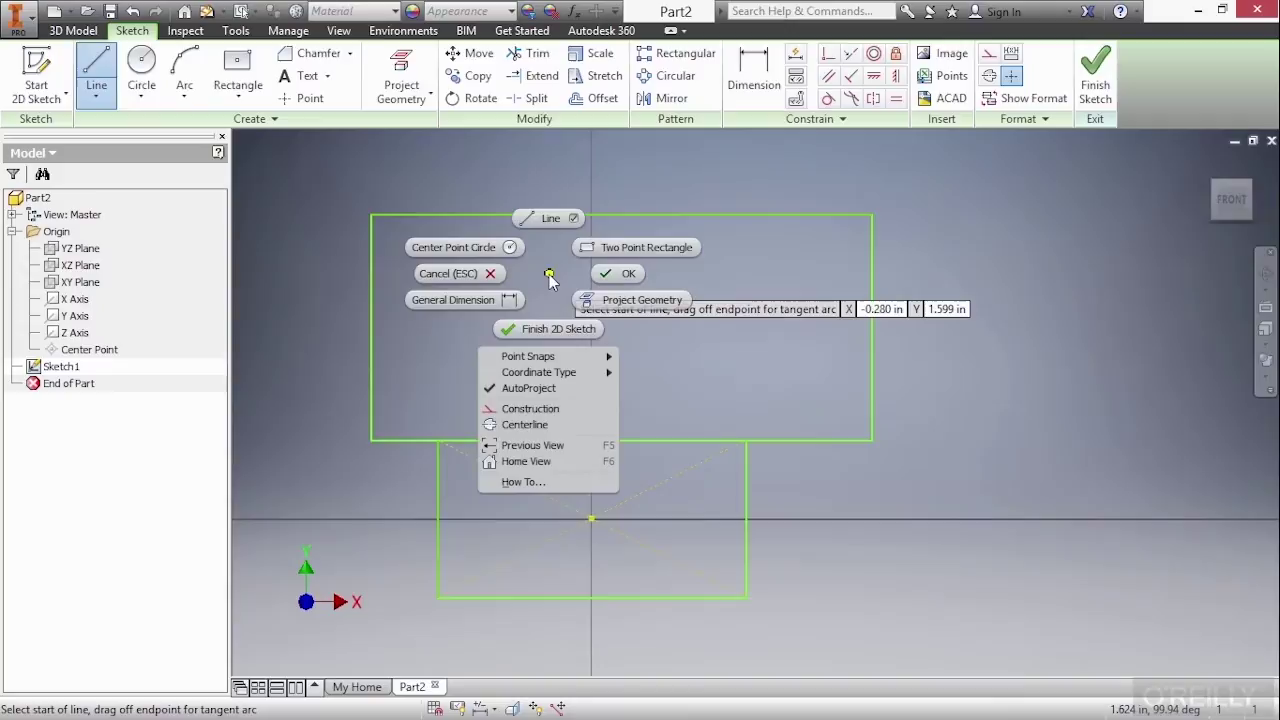
pyautogui.click(558, 411)
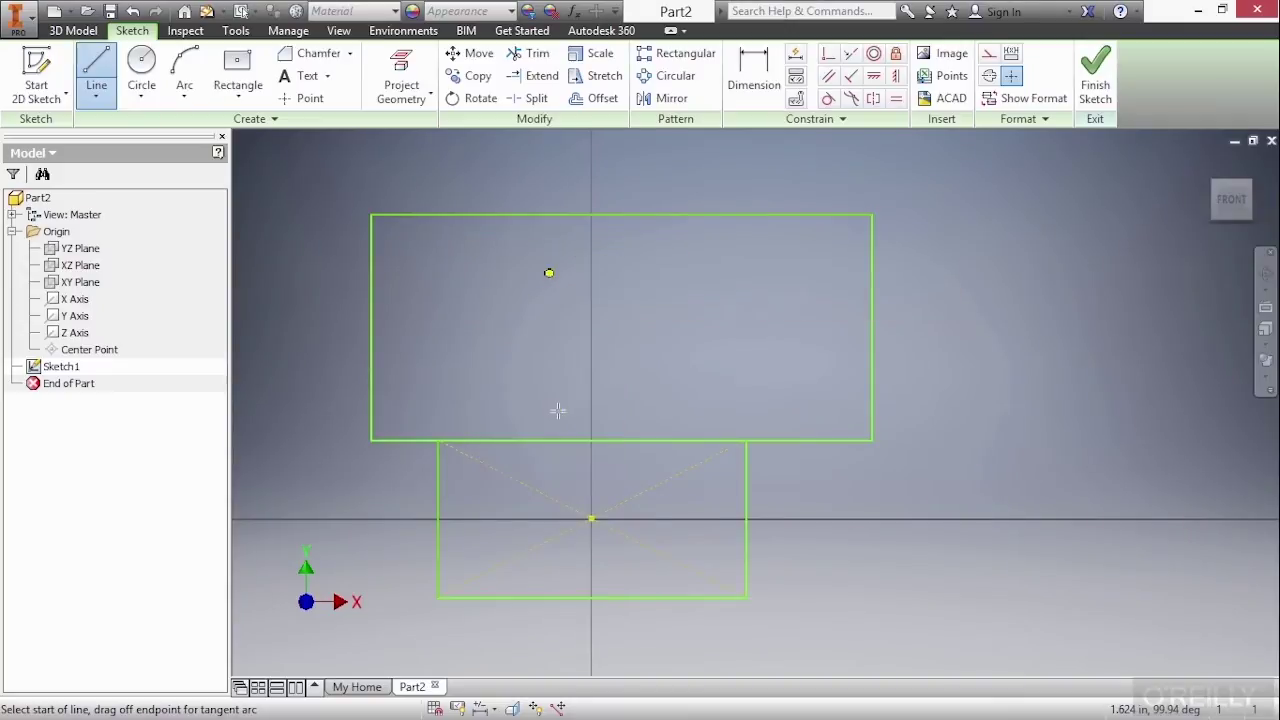
pyautogui.click(371, 438)
pyautogui.doubleClick(872, 214)
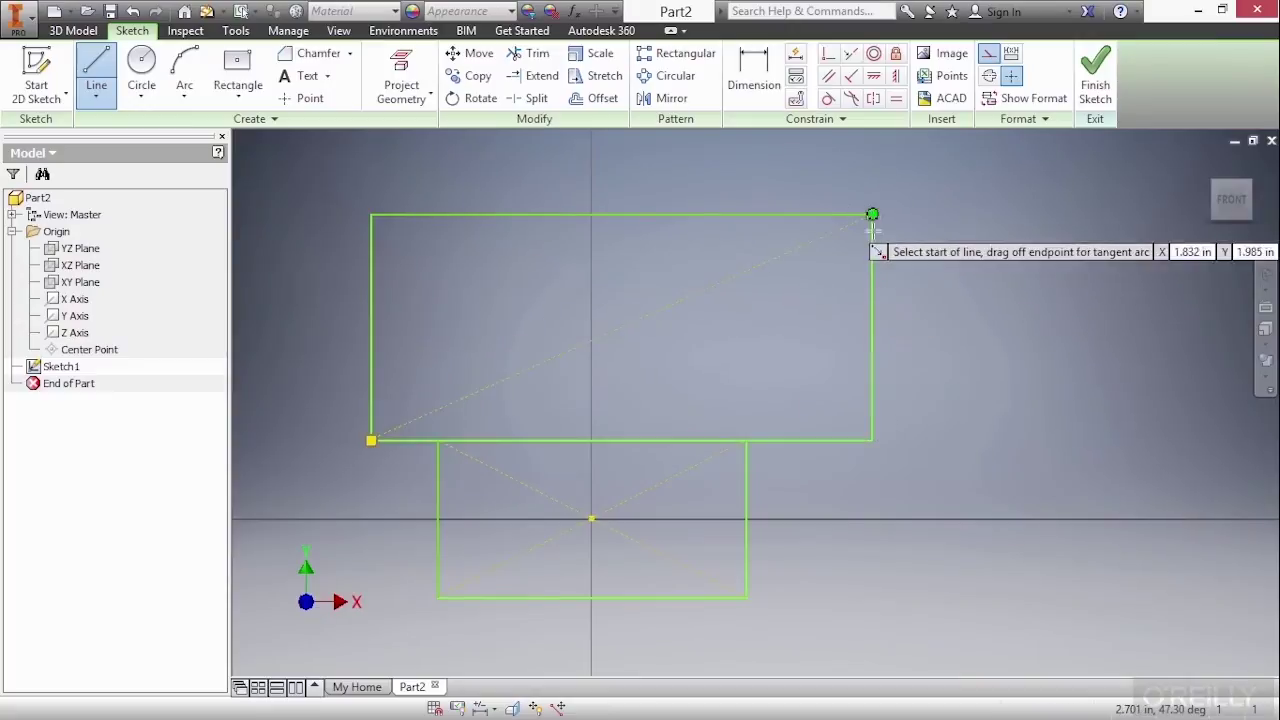
pyautogui.click(872, 440)
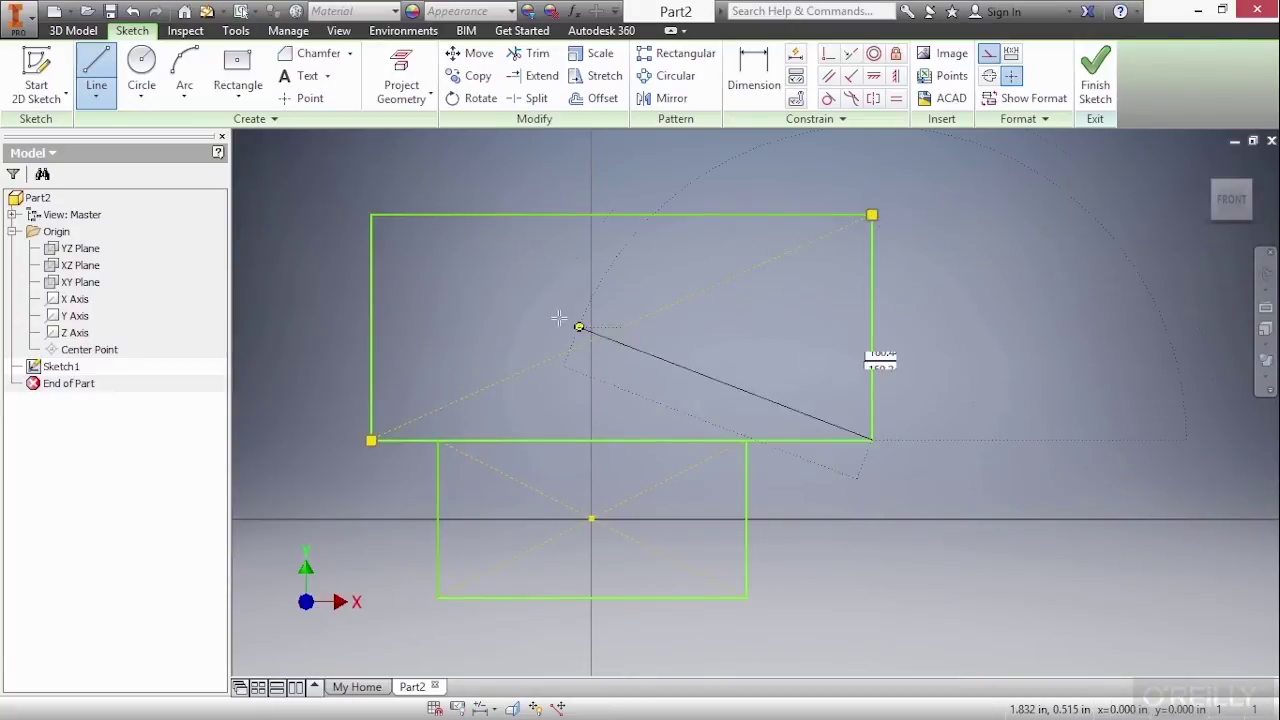
pyautogui.doubleClick(371, 214)
pyautogui.rightClick(458, 316)
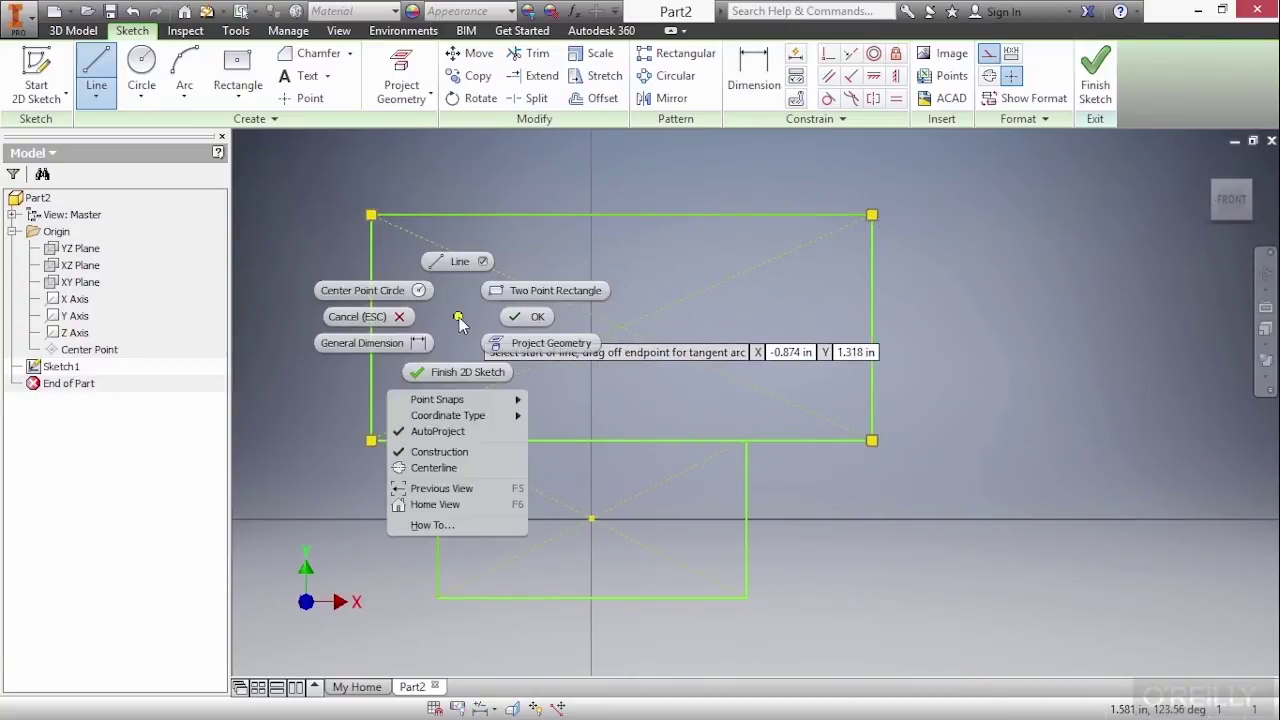
pyautogui.click(512, 320)
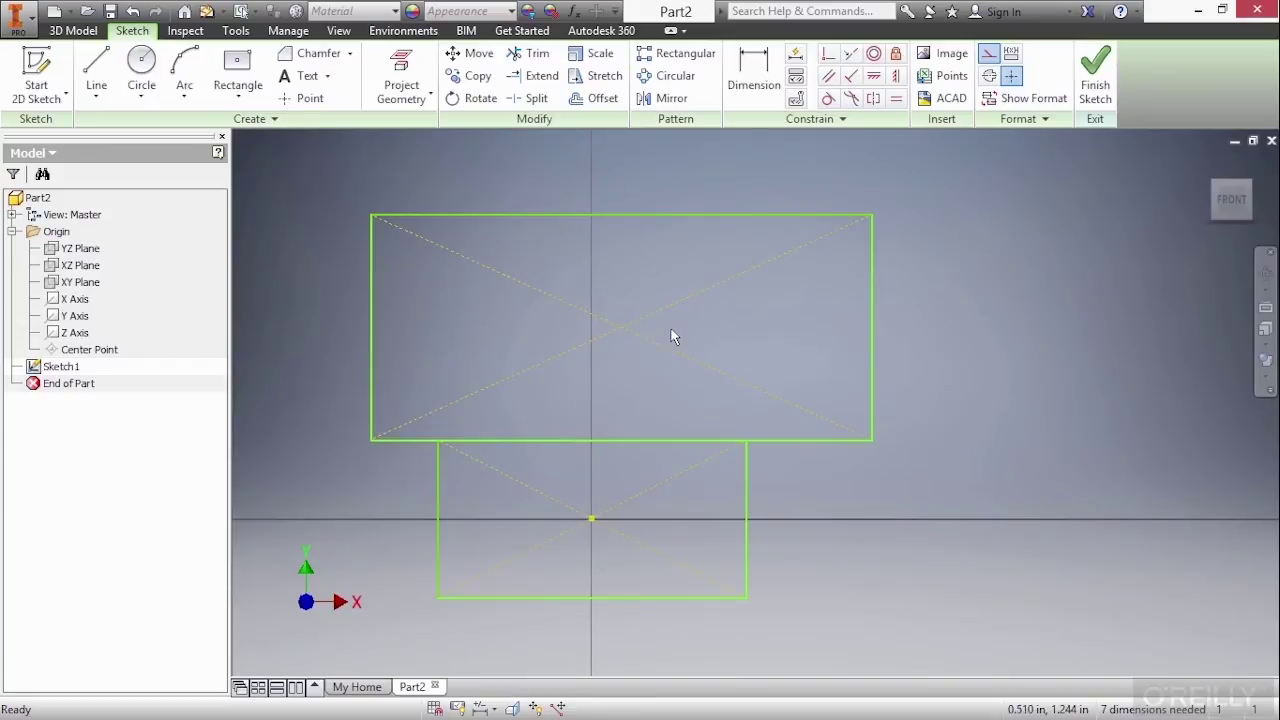
# With Centerline on and Construction off, draw a line from the shared edge's midpoint to the top edge
pyautogui.rightClick(700, 318)
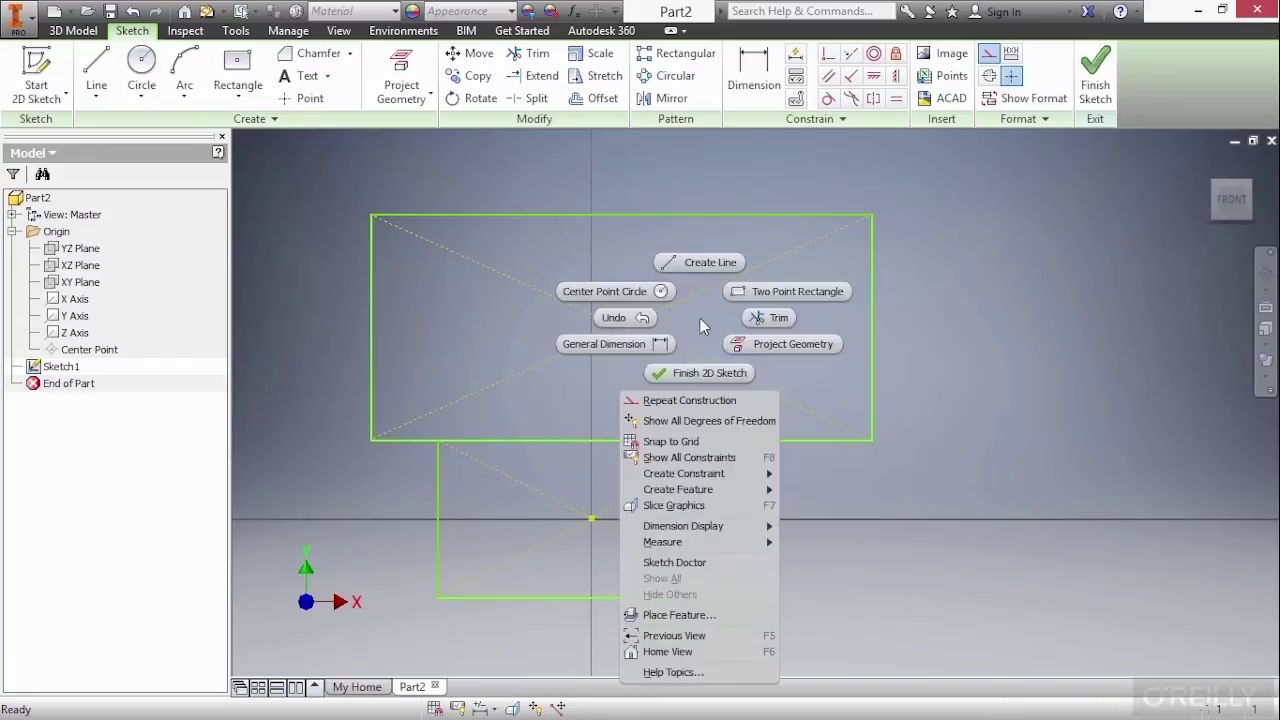
pyautogui.click(700, 261)
pyautogui.rightClick(728, 315)
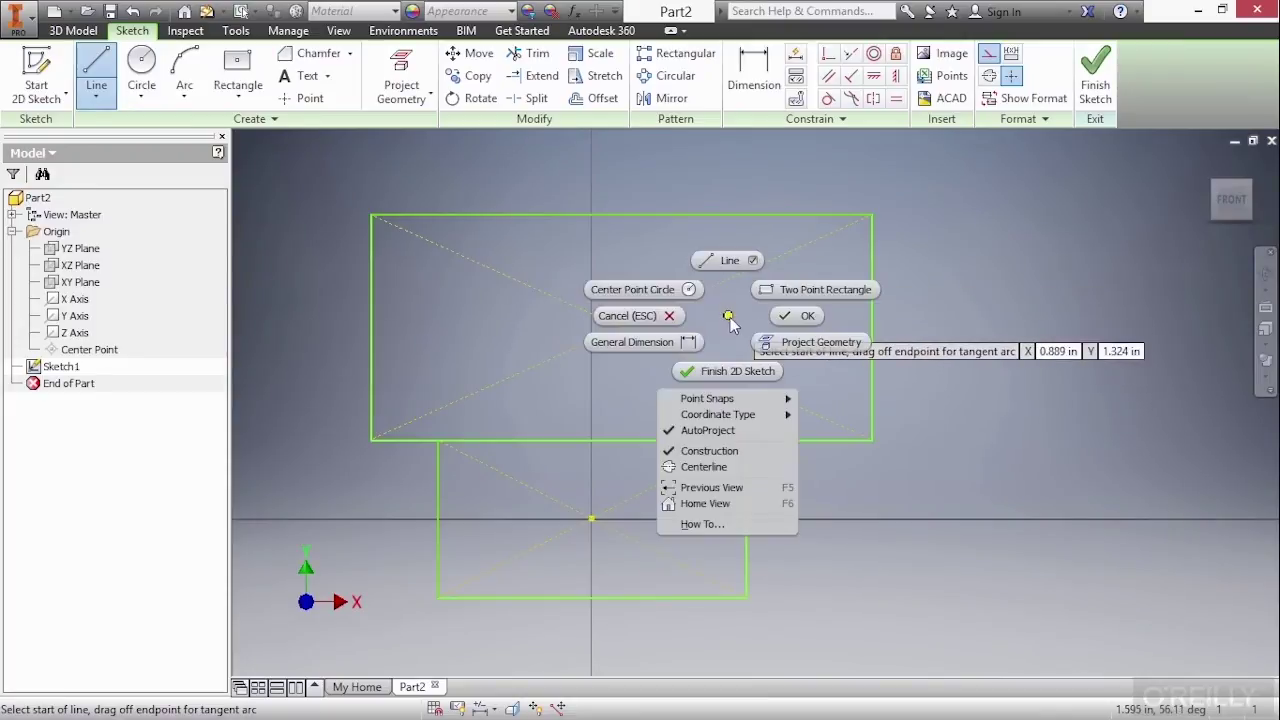
pyautogui.click(733, 468)
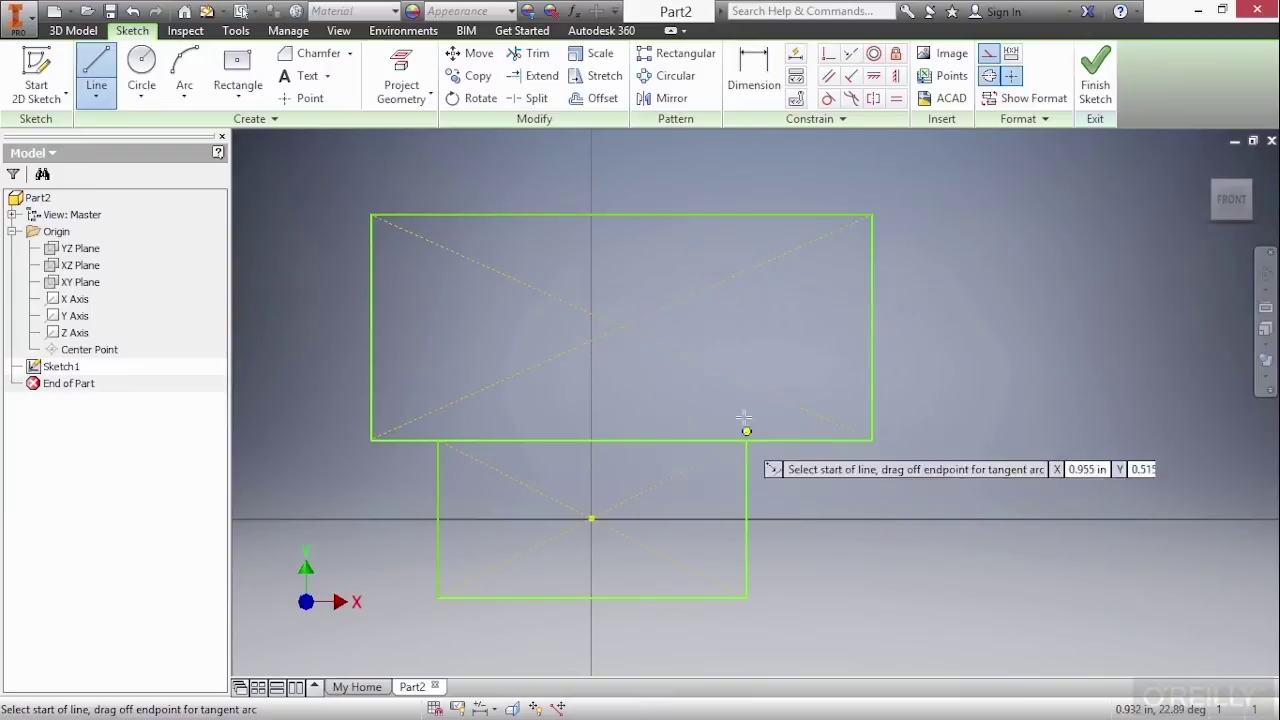
pyautogui.rightClick(745, 316)
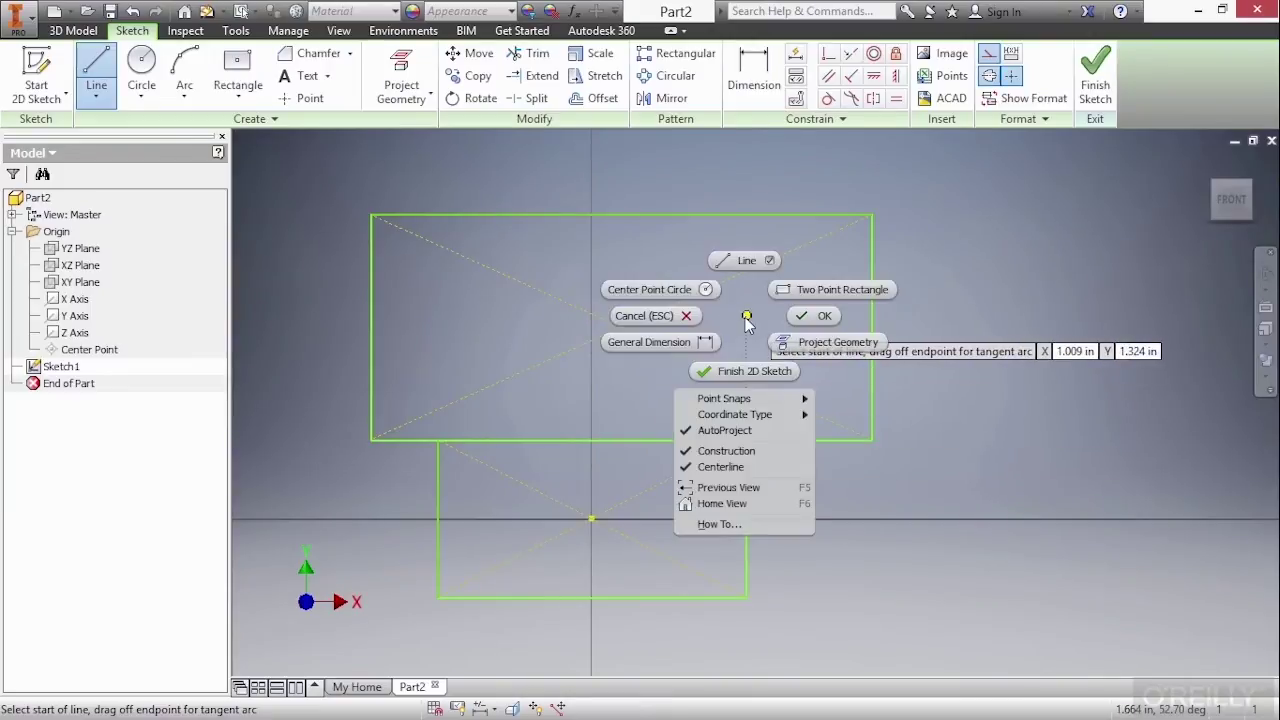
pyautogui.click(731, 449)
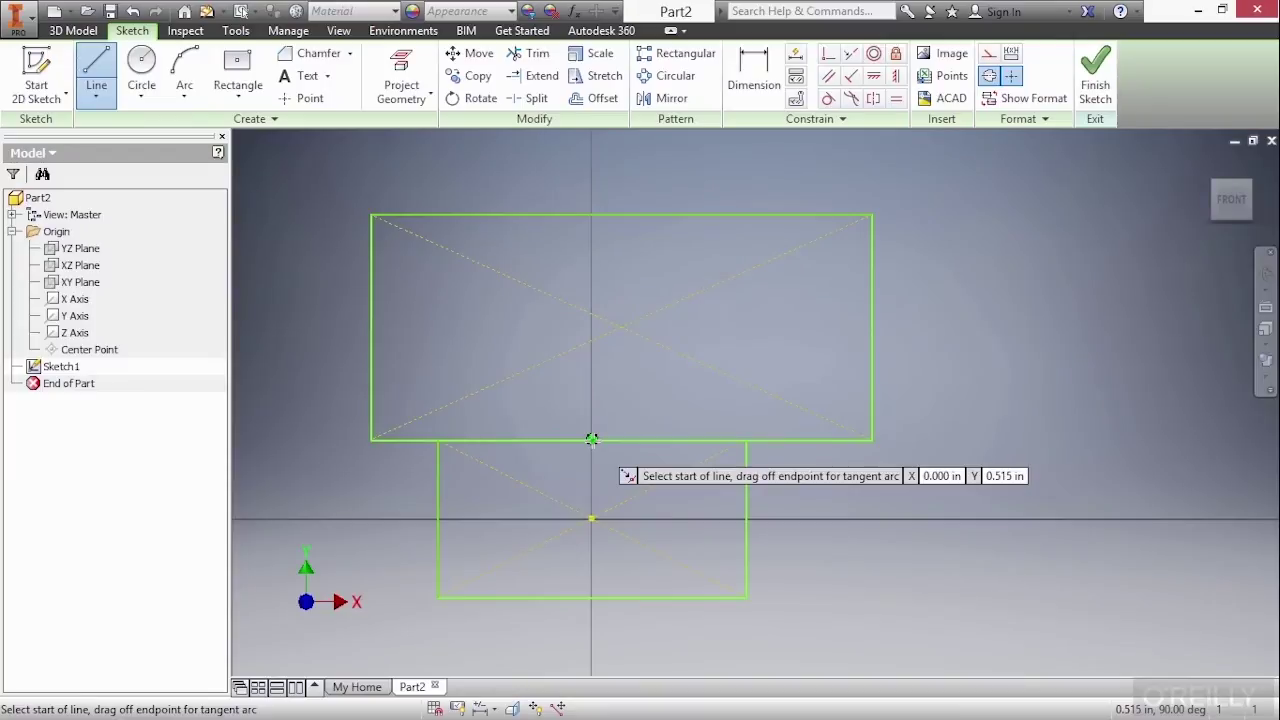
pyautogui.click(592, 439)
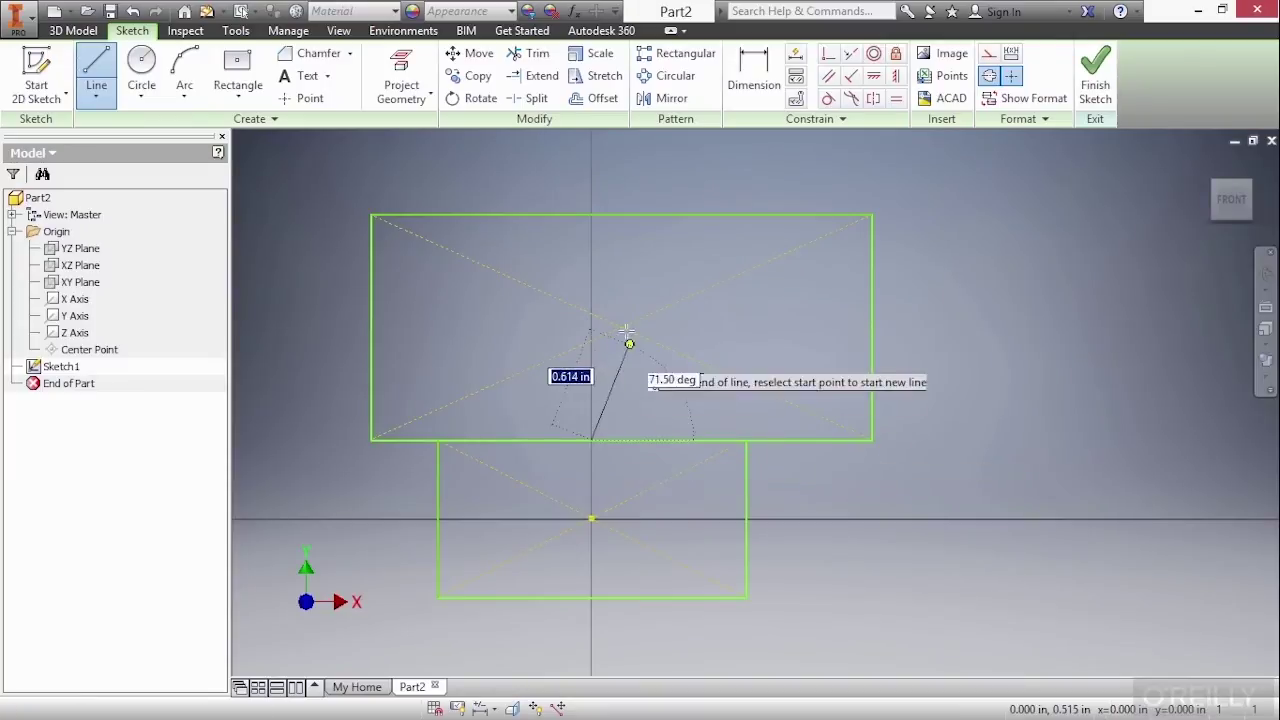
pyautogui.click(621, 213)
pyautogui.rightClick(663, 234)
pyautogui.click(723, 247)
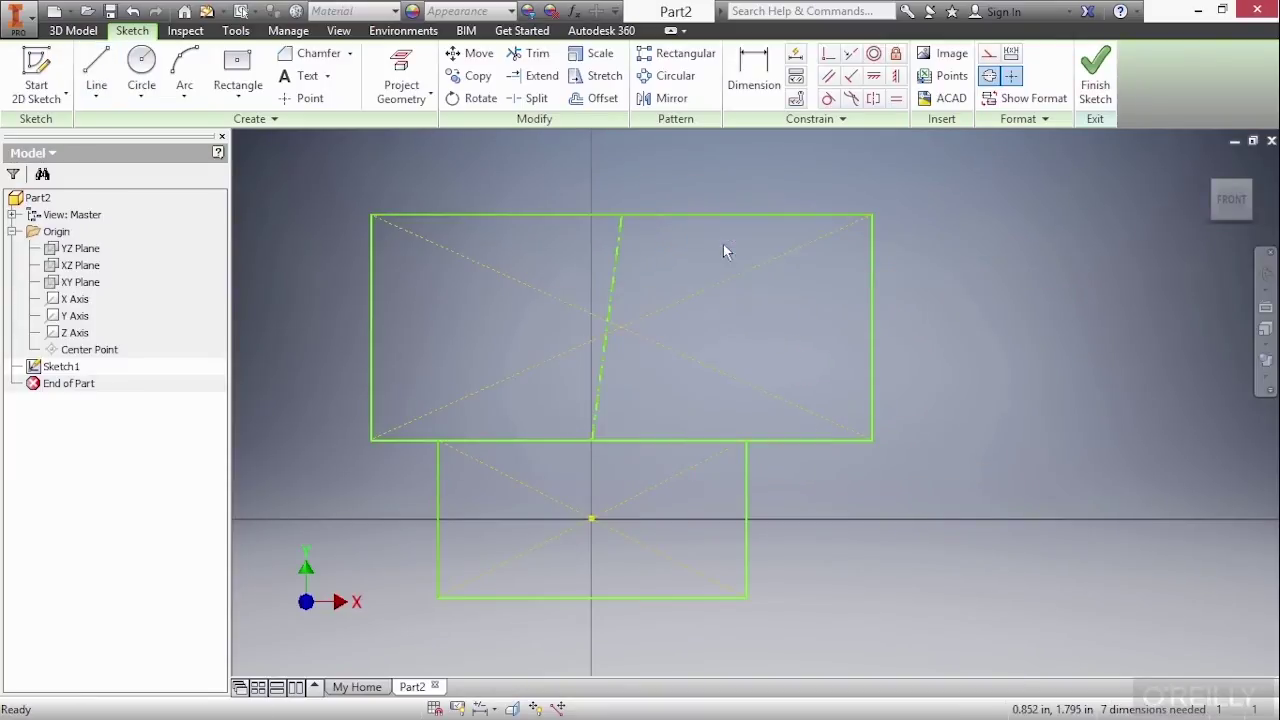
# Constrain the slanted centerline vertical and reconnect the upper rectangle's bottom-left corner
pyautogui.click(896, 79)
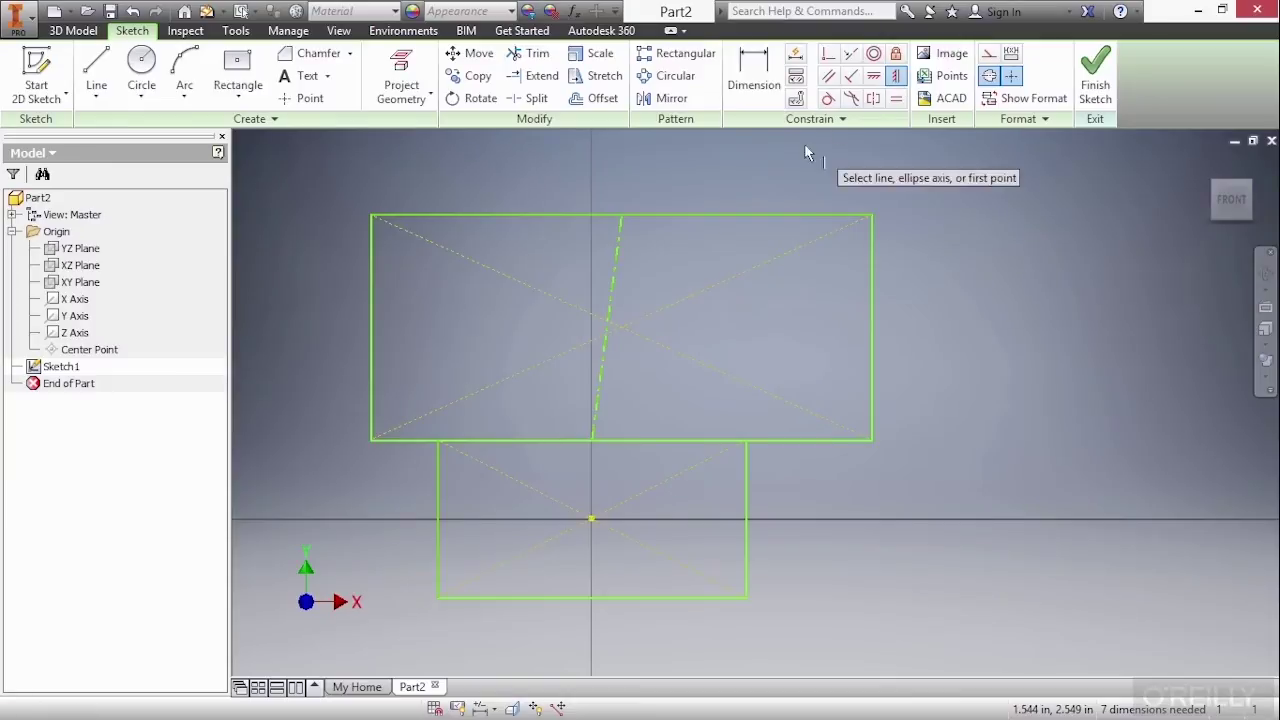
pyautogui.click(613, 268)
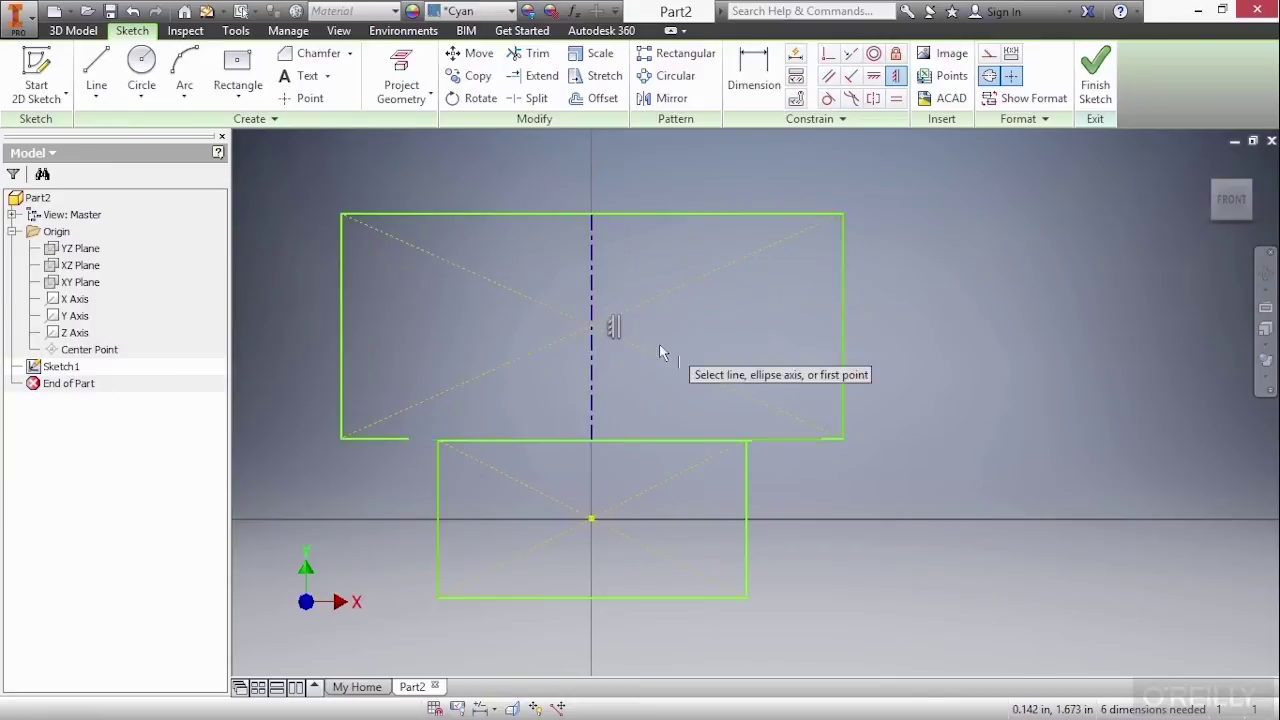
pyautogui.rightClick(518, 380)
pyautogui.click(590, 381)
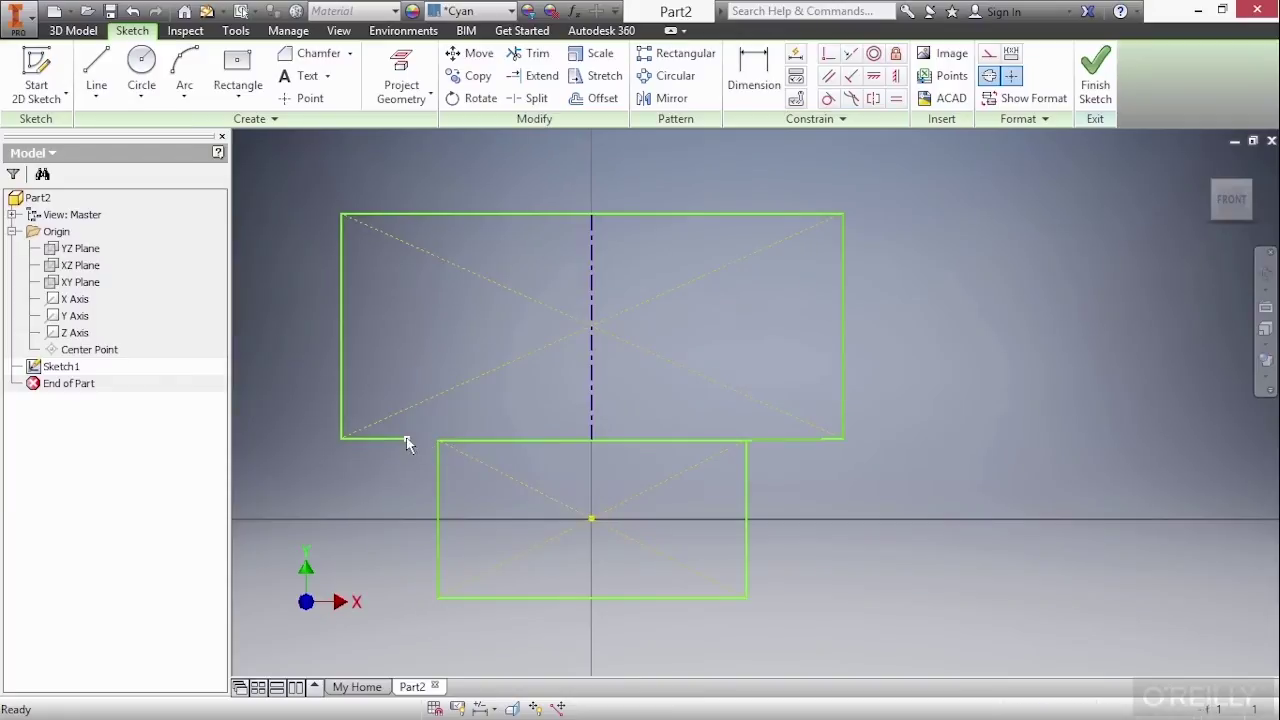
pyautogui.moveTo(406, 437); pyautogui.dragTo(438, 440)
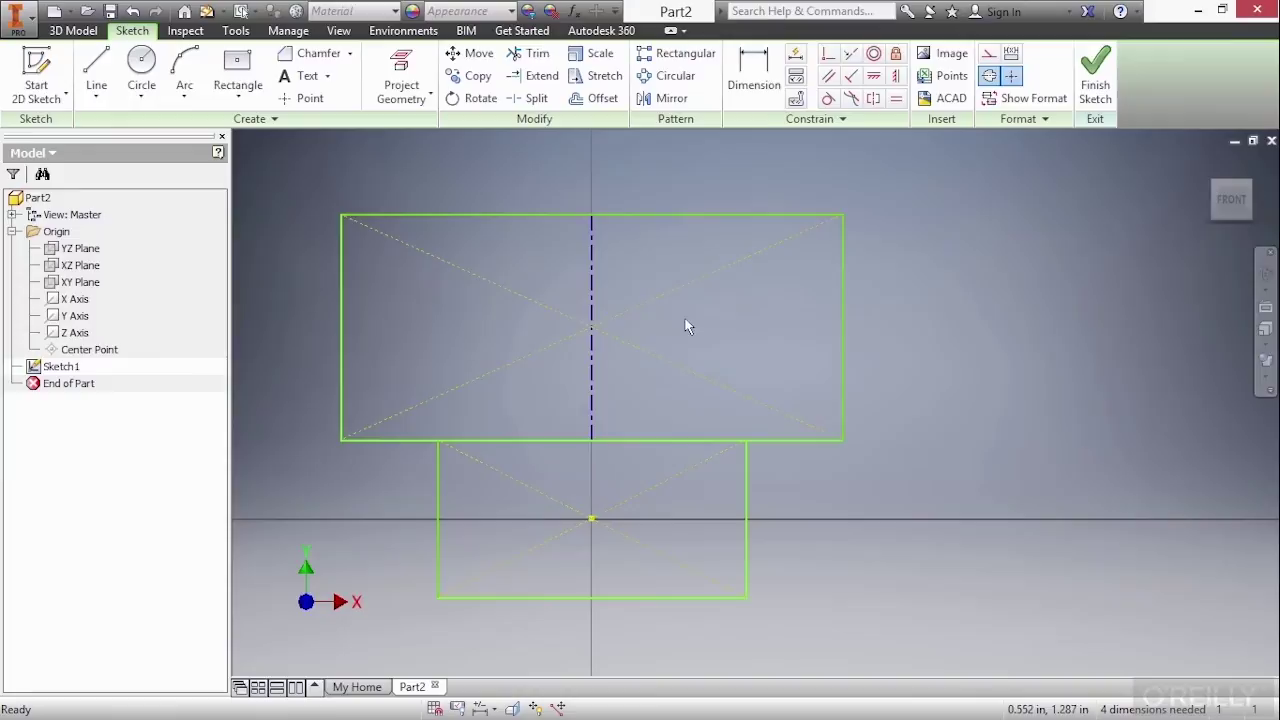
# Draw a vertical construction line downward from the centerline's lower end
pyautogui.rightClick(720, 316)
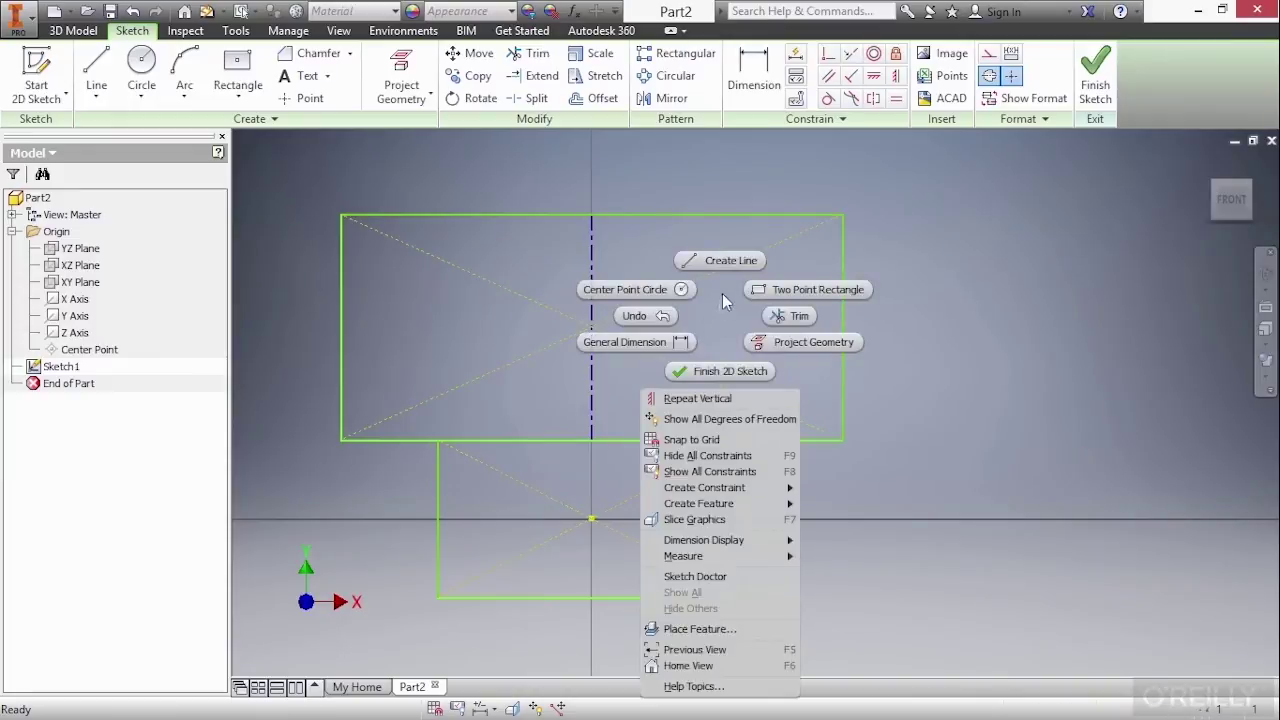
pyautogui.click(722, 262)
pyautogui.rightClick(706, 326)
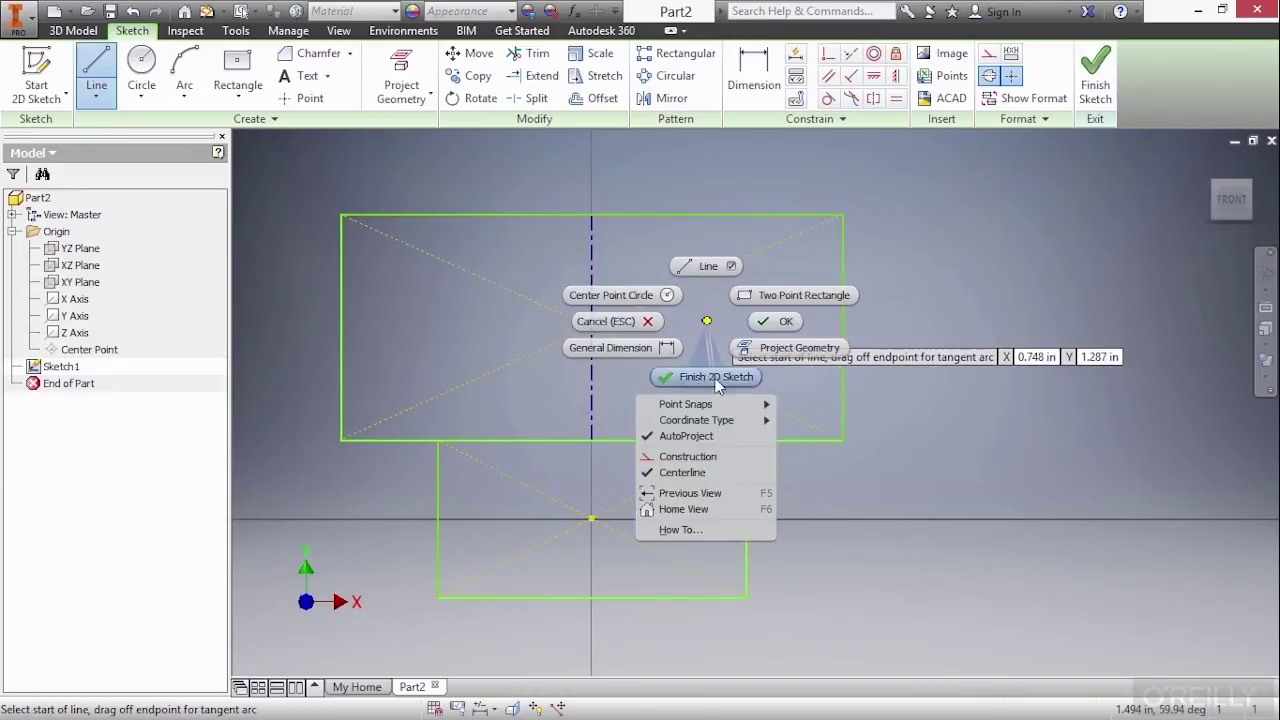
pyautogui.click(672, 456)
pyautogui.click(591, 440)
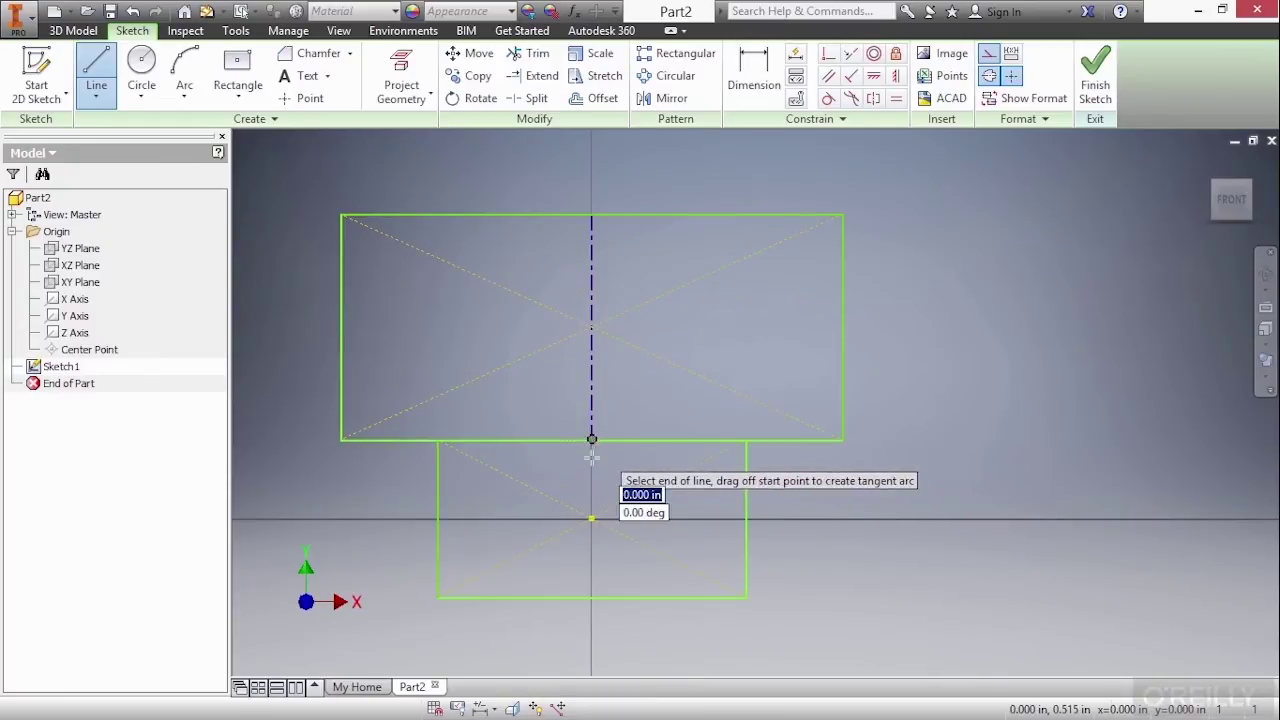
pyautogui.click(591, 597)
pyautogui.rightClick(667, 507)
pyautogui.click(735, 507)
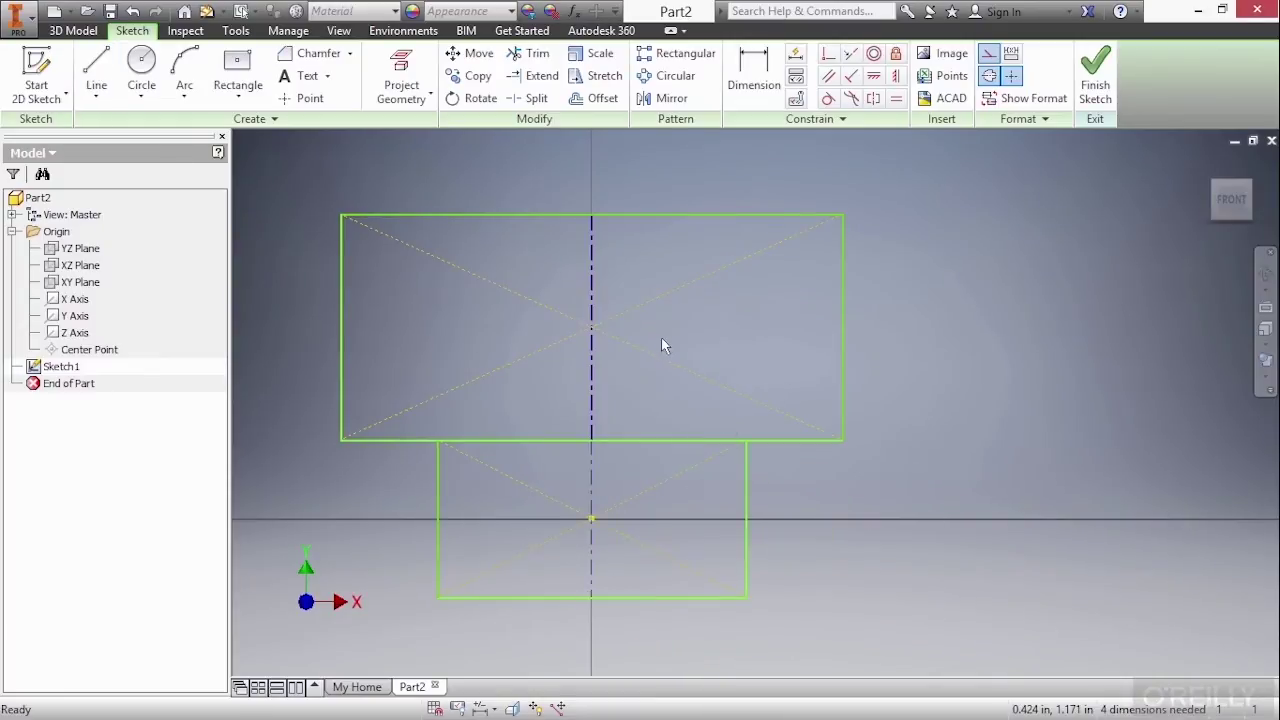
# Pan the sketch slightly and call up the canvas menu to finish the 2D sketch
pyautogui.moveTo(712, 324); pyautogui.dragTo(749, 320, button='middle')
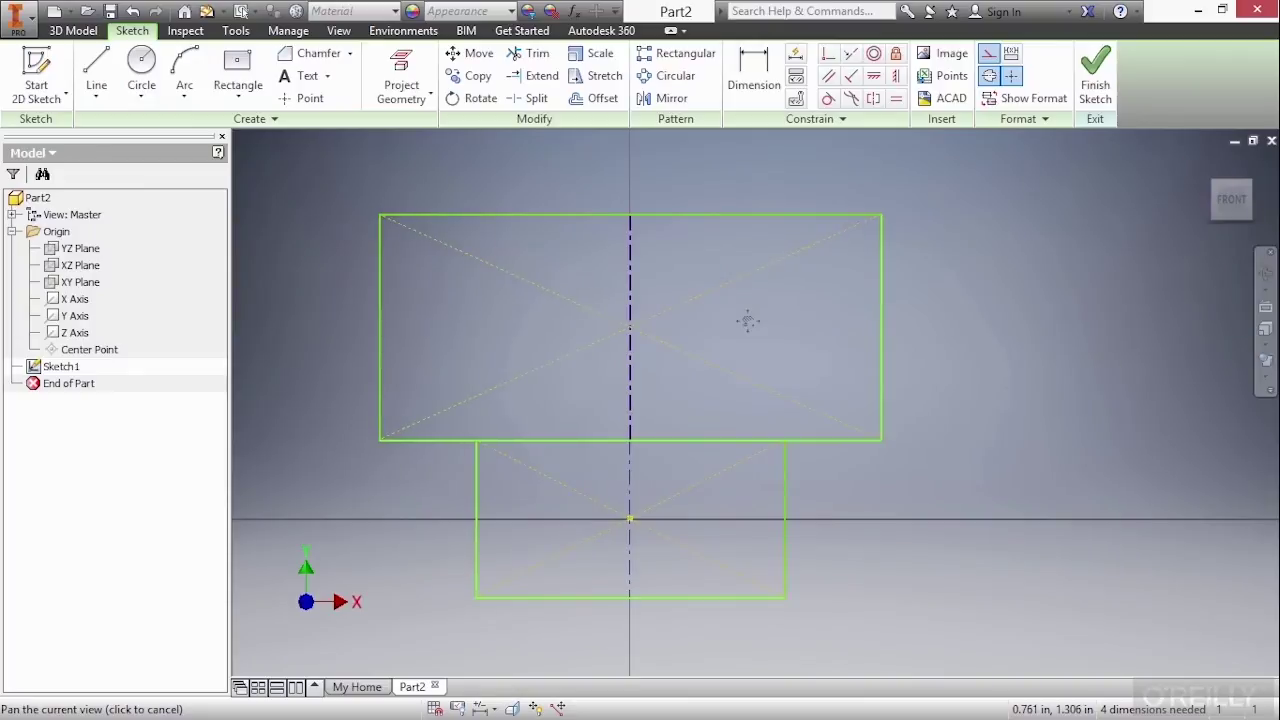
pyautogui.rightClick(818, 291)
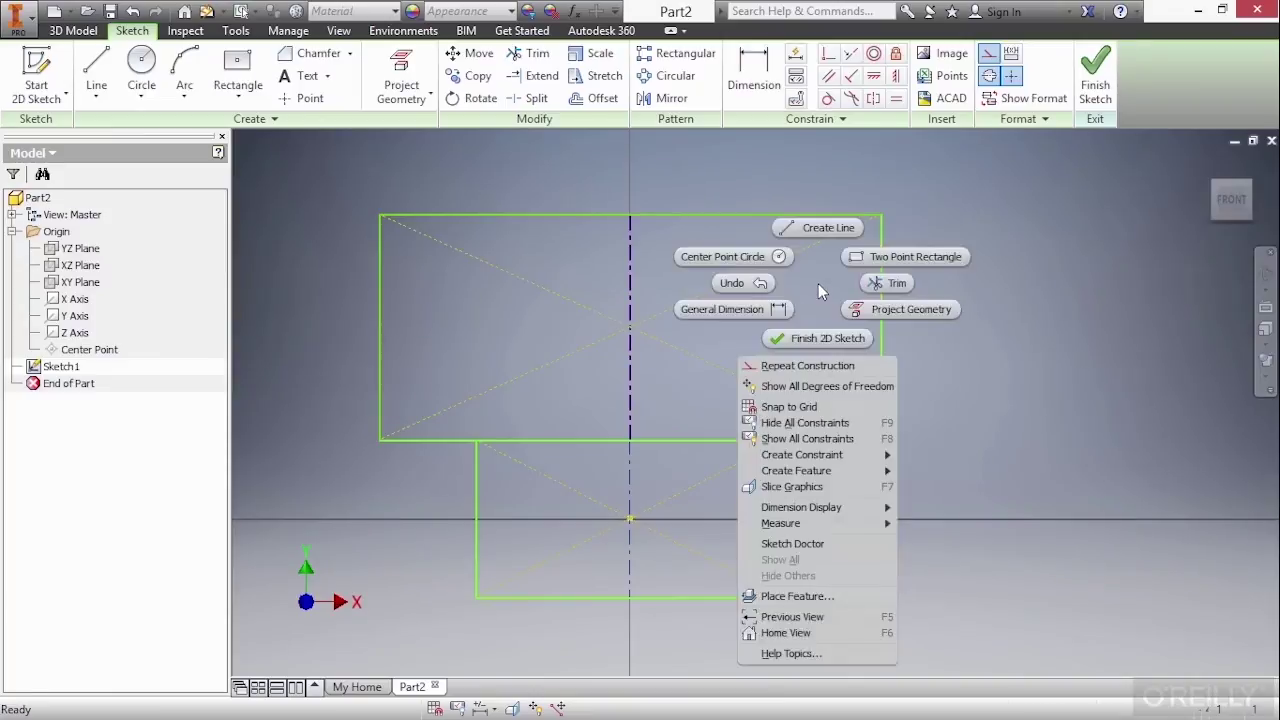
pyautogui.click(817, 337)
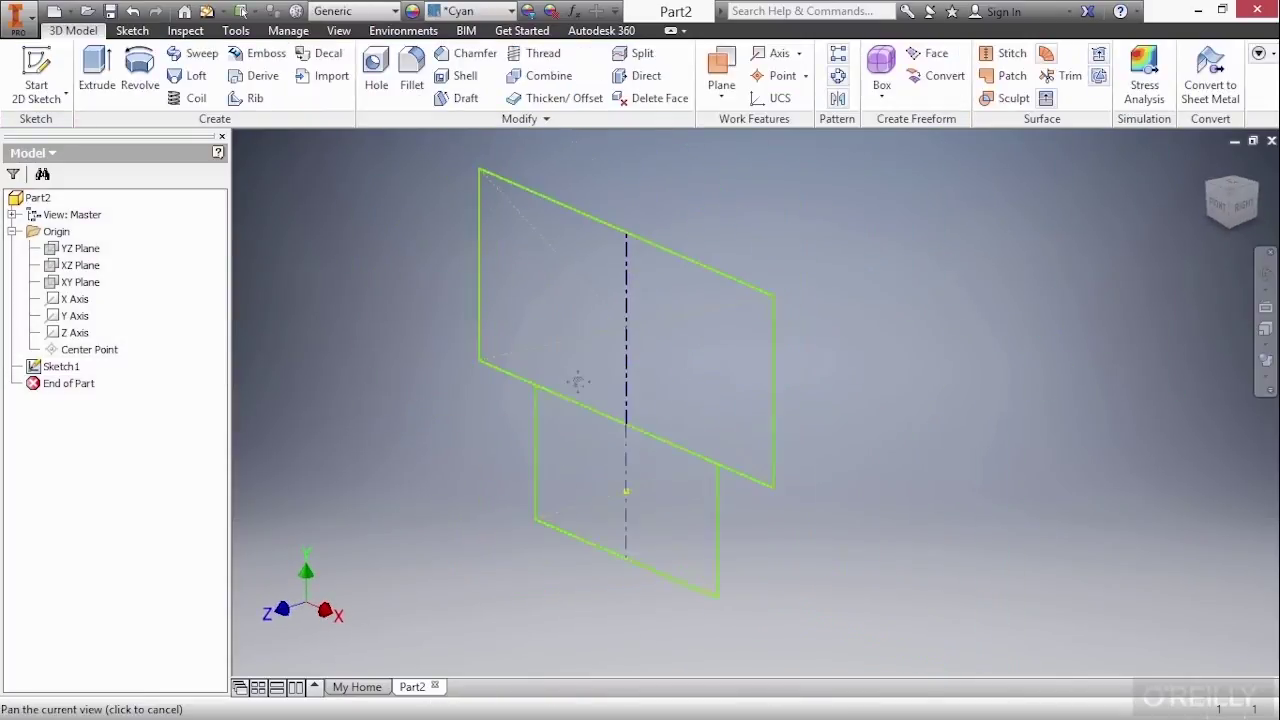
pyautogui.rightClick(531, 306)
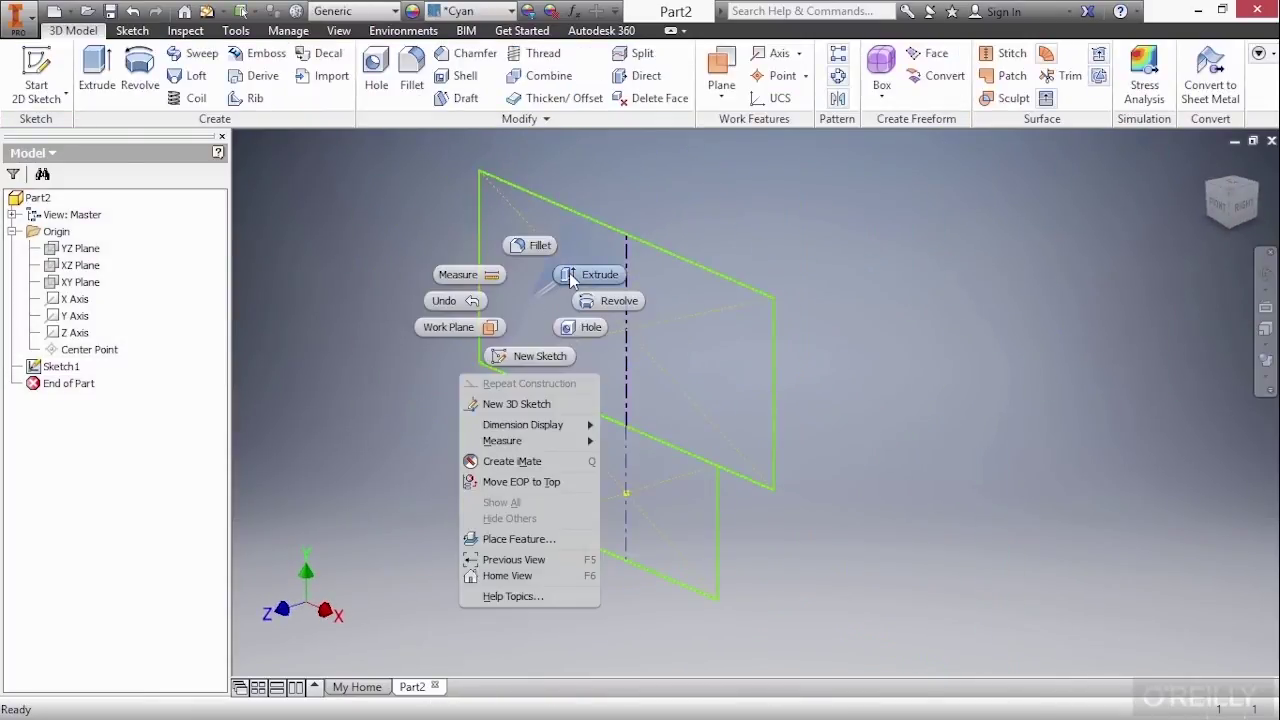
pyautogui.click(570, 276)
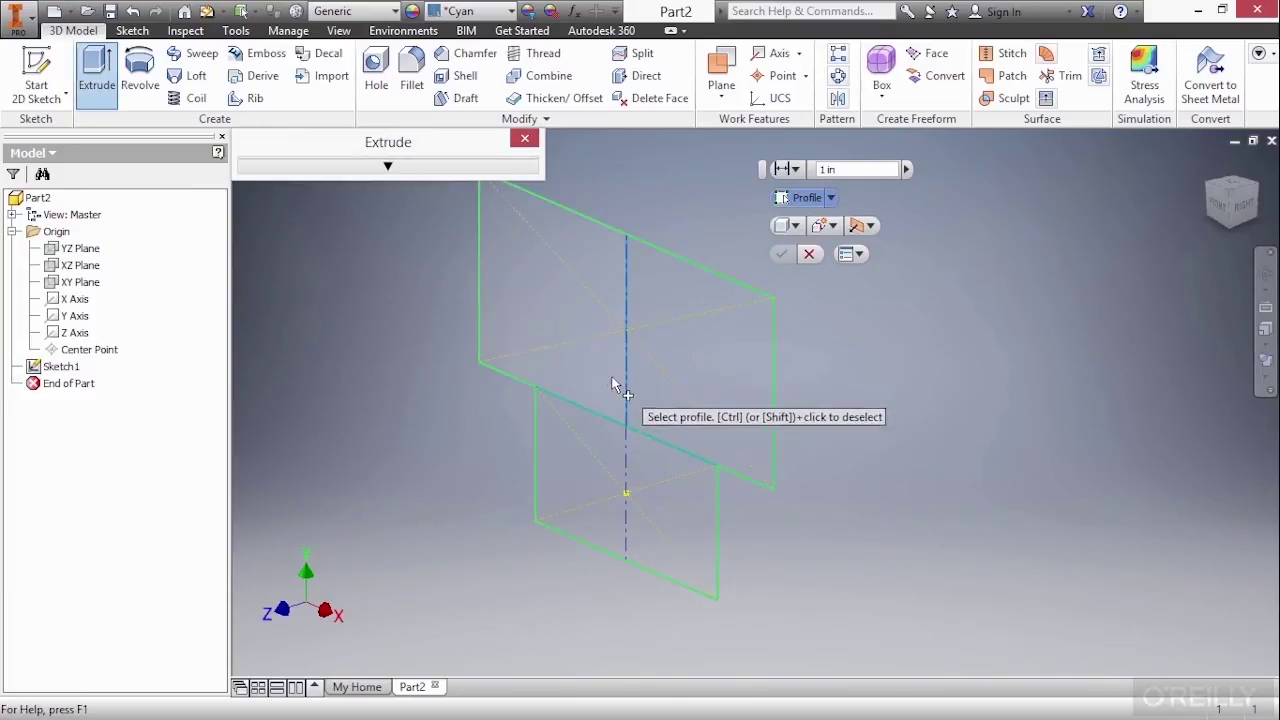
pyautogui.click(606, 457)
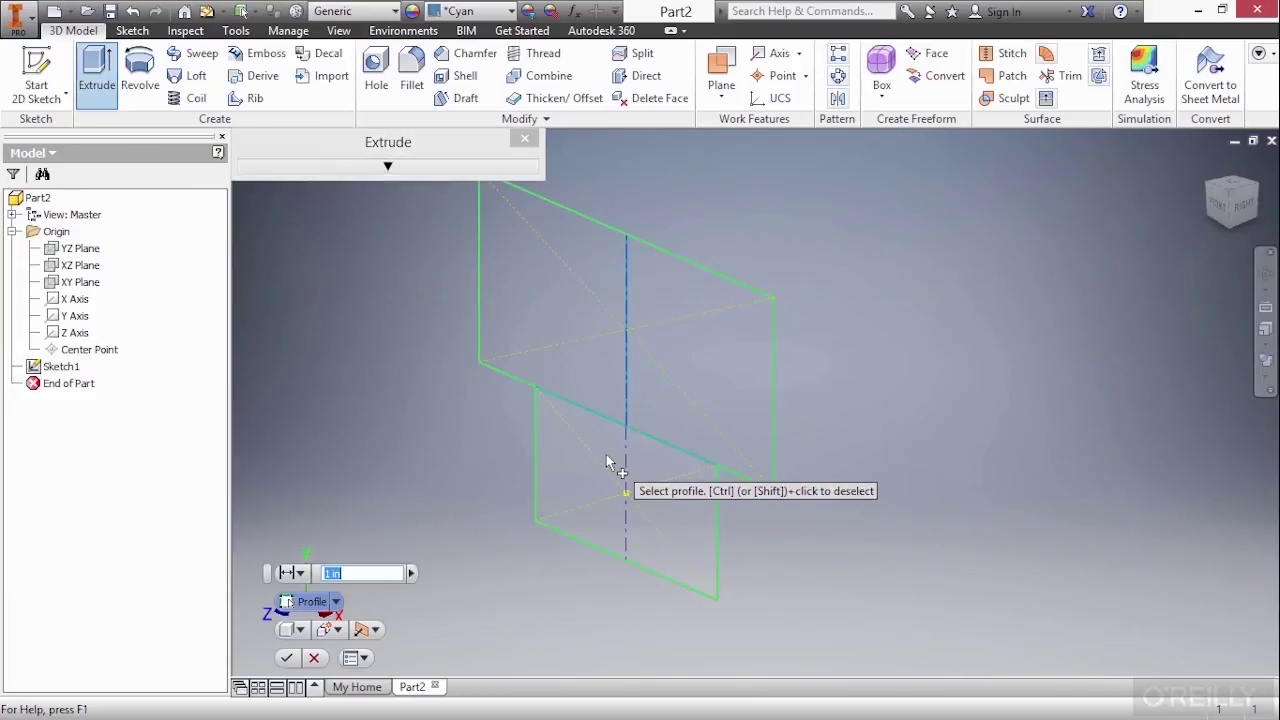
pyautogui.click(596, 366)
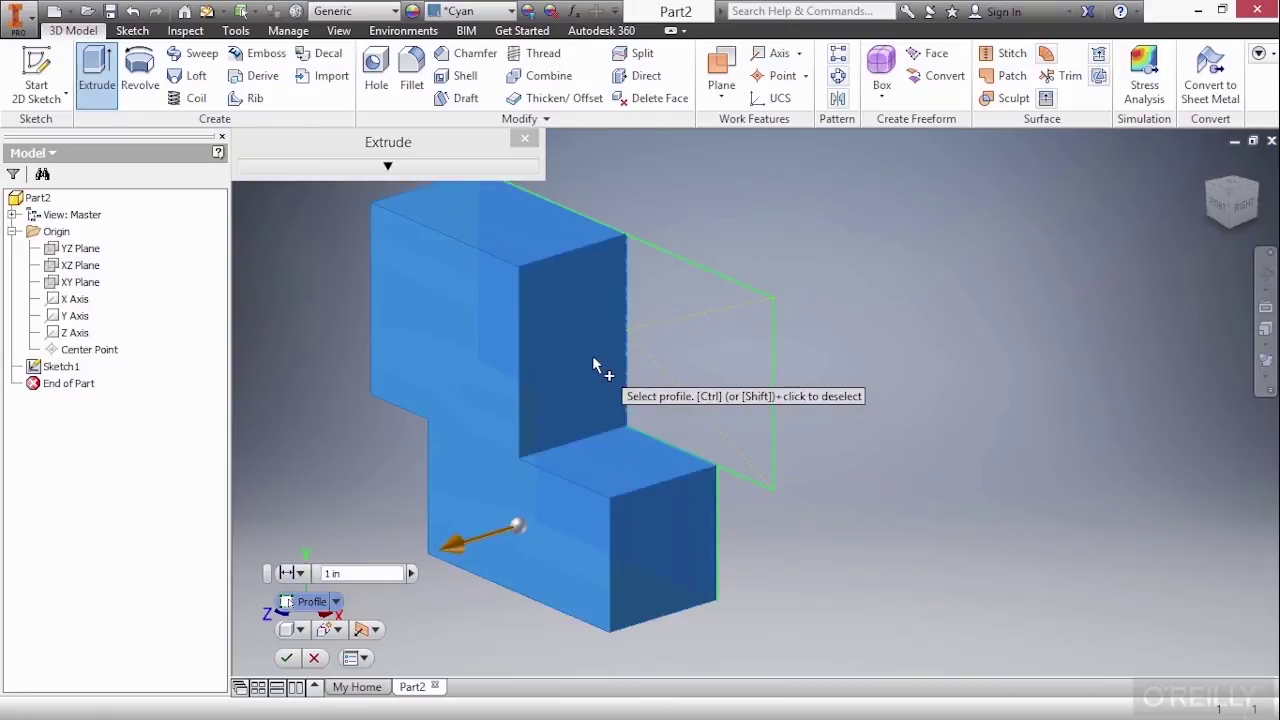
pyautogui.click(720, 378)
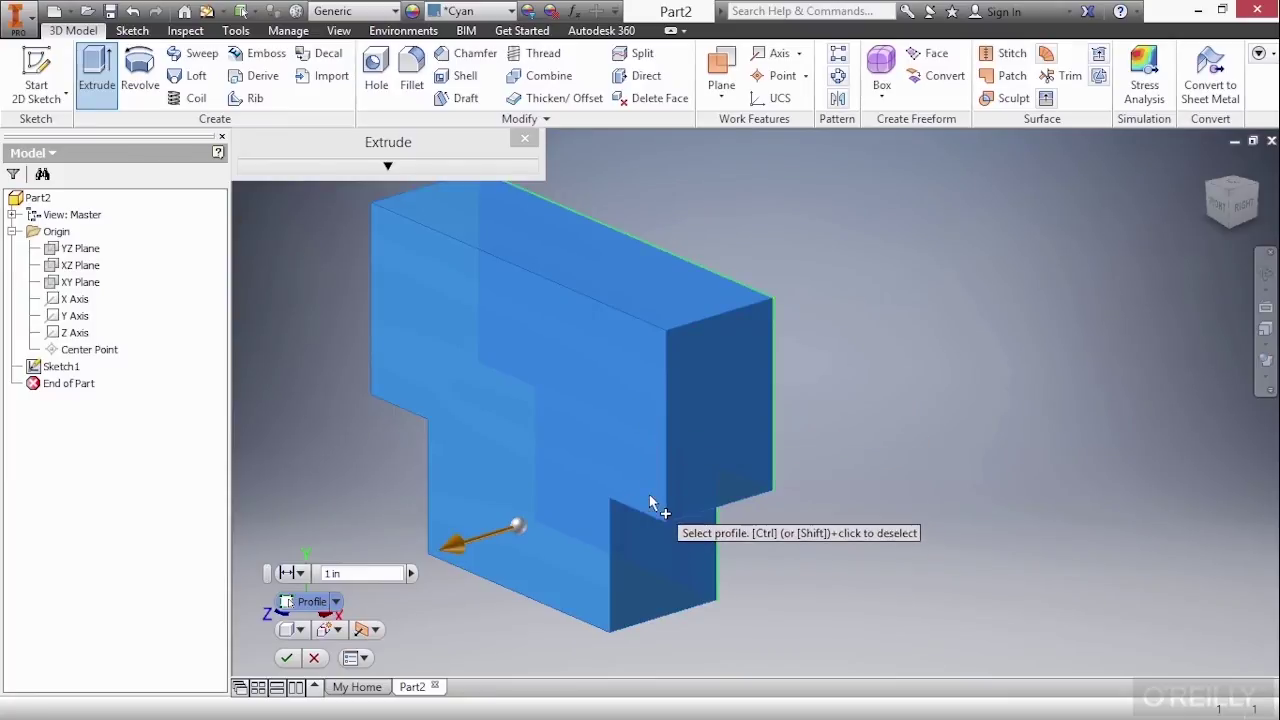
pyautogui.rightClick(827, 356)
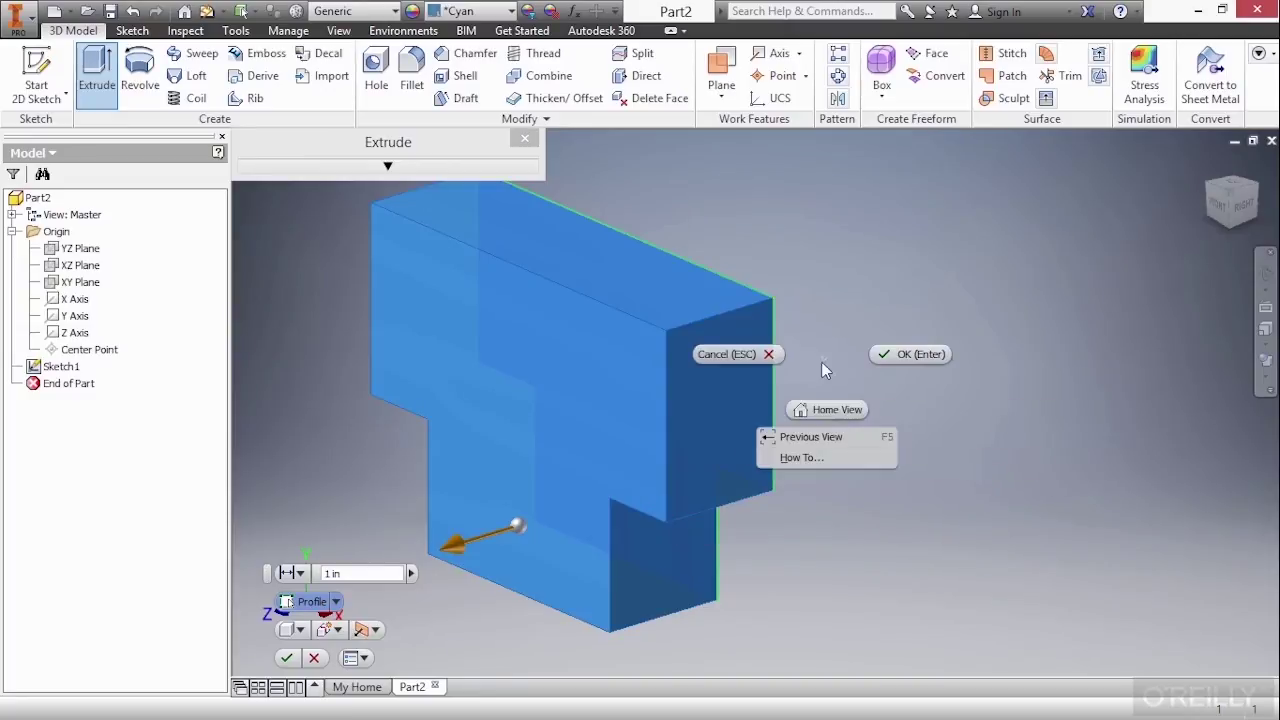
pyautogui.click(755, 359)
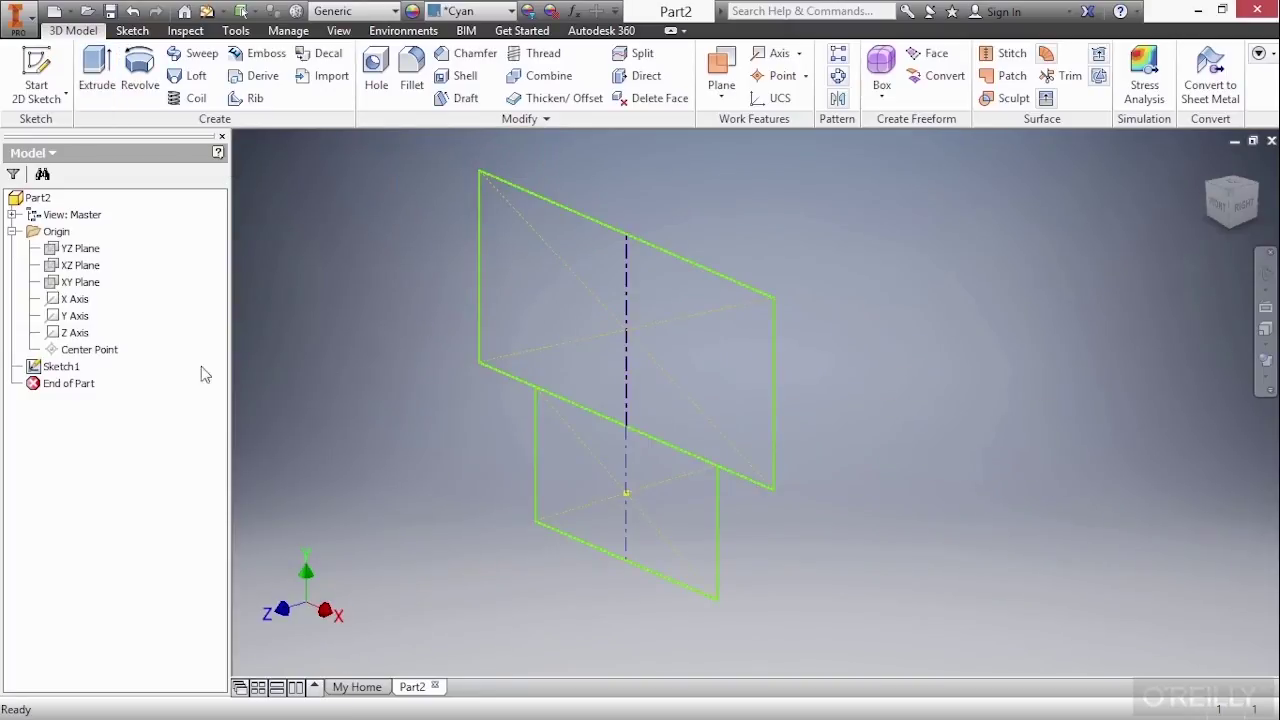
# Reopen Sketch1 and open Geometry Properties for the upper rectangle's right edge
pyautogui.doubleClick(62, 367)
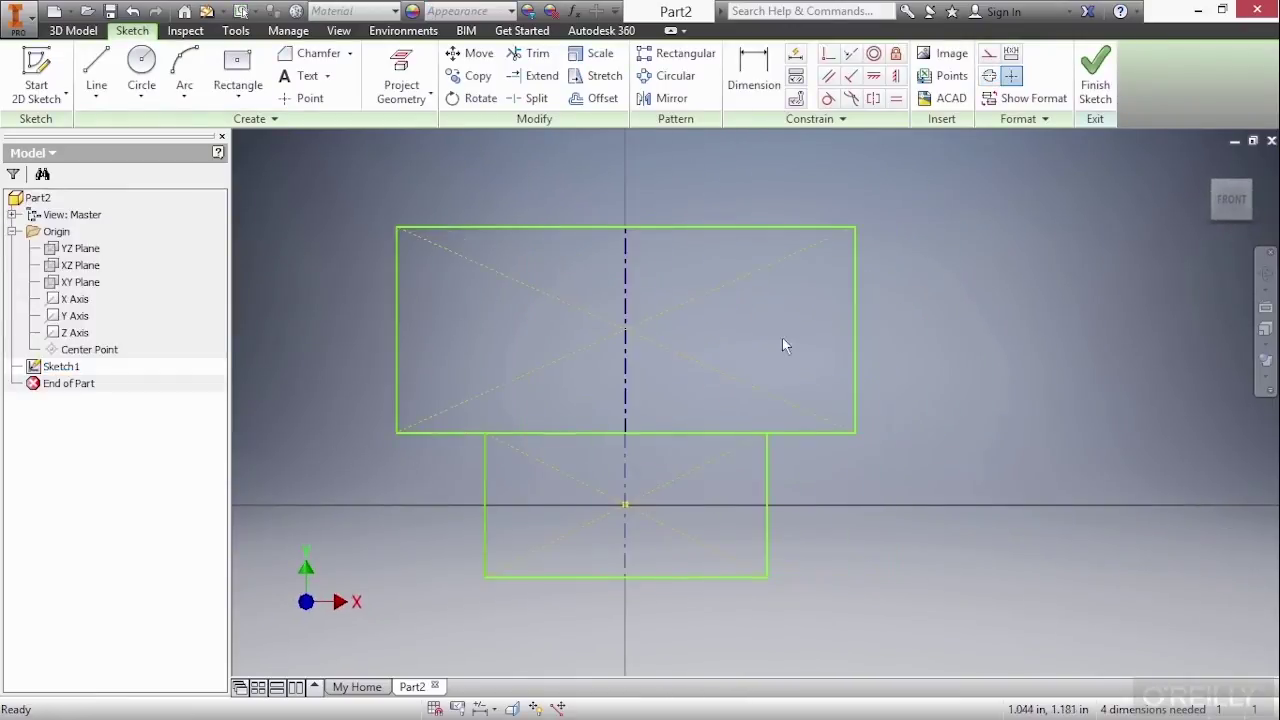
pyautogui.click(857, 294)
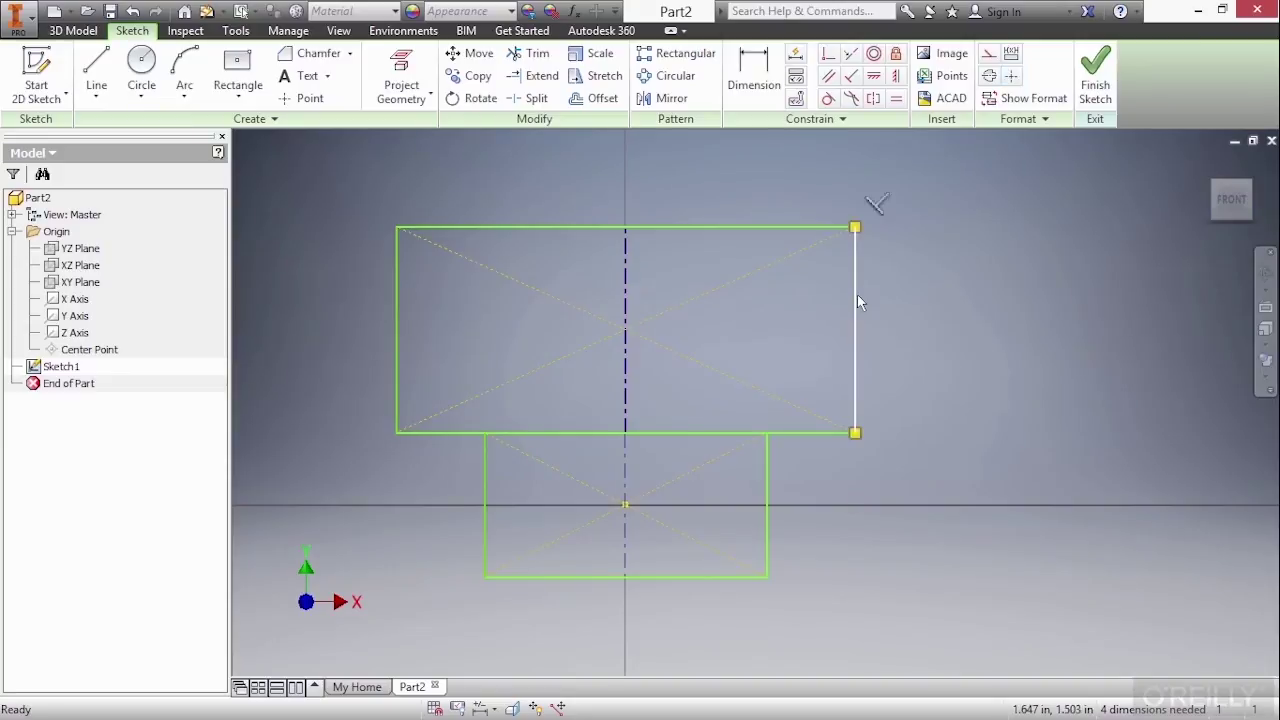
pyautogui.rightClick(857, 294)
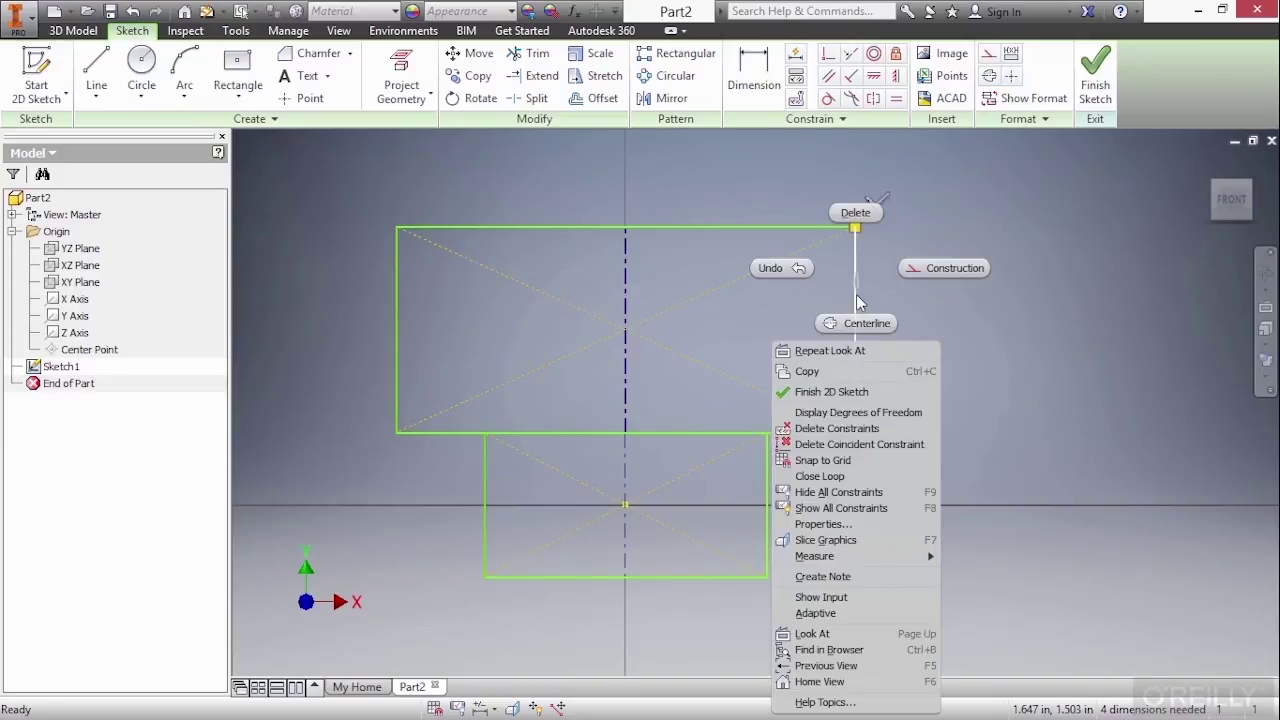
pyautogui.click(858, 522)
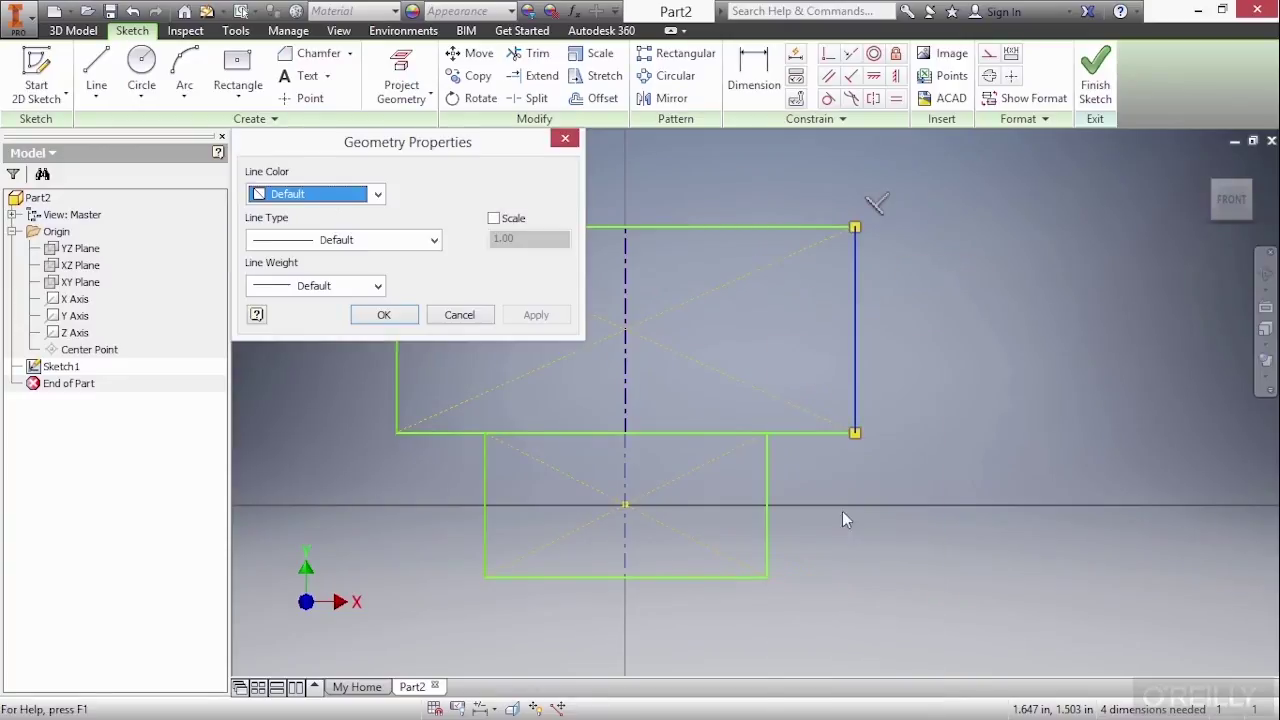
# Set the right edge to Magenta, Dashed, 0.016 in line weight and apply
pyautogui.click(379, 198)
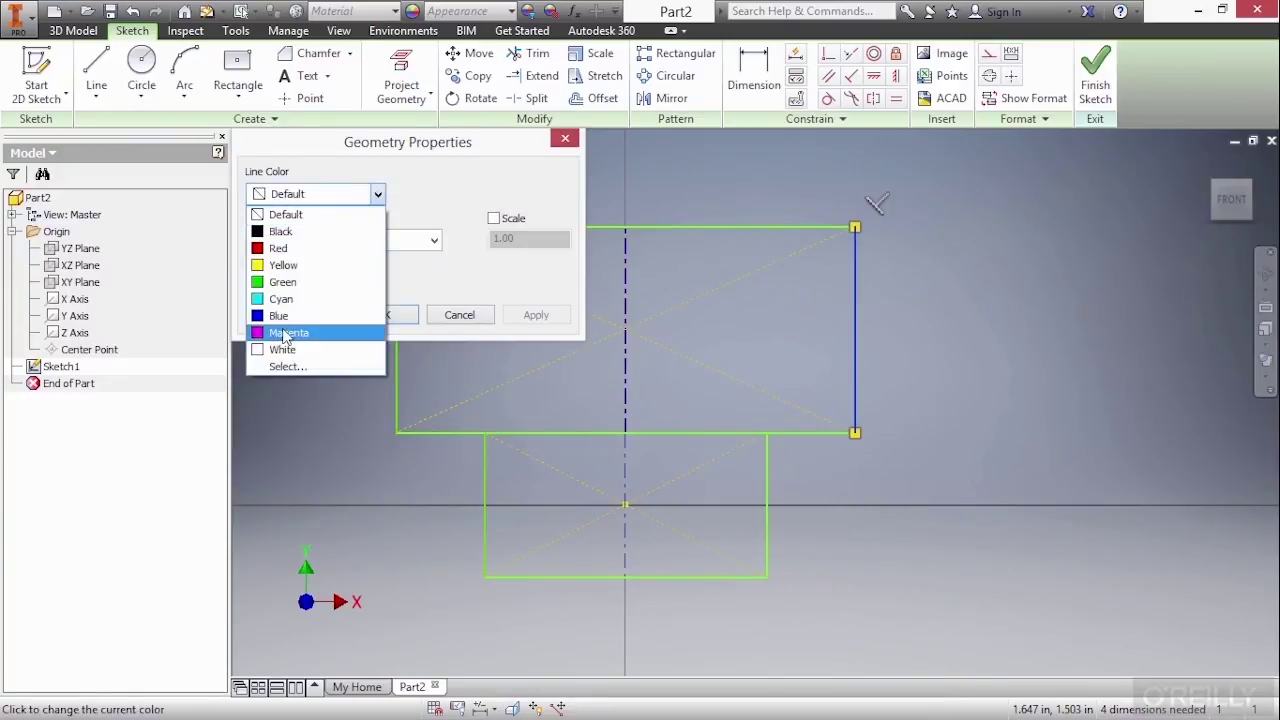
pyautogui.click(287, 333)
pyautogui.click(367, 242)
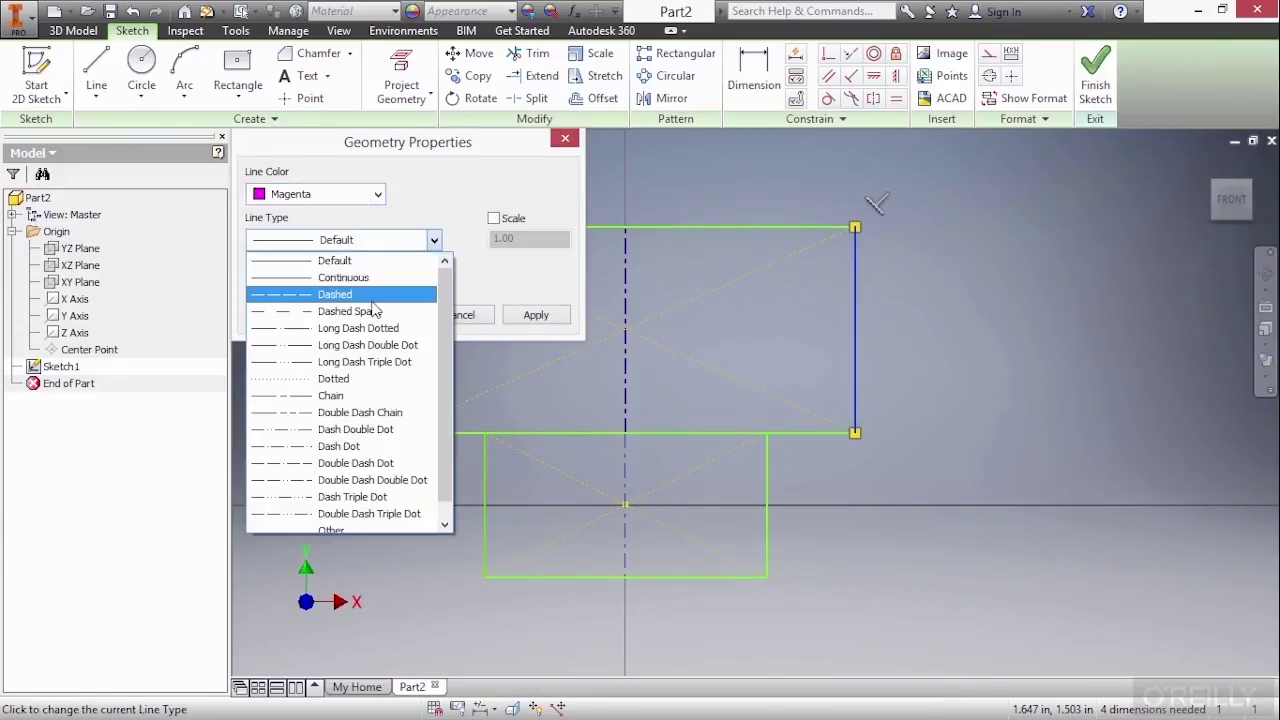
pyautogui.click(335, 291)
pyautogui.click(350, 288)
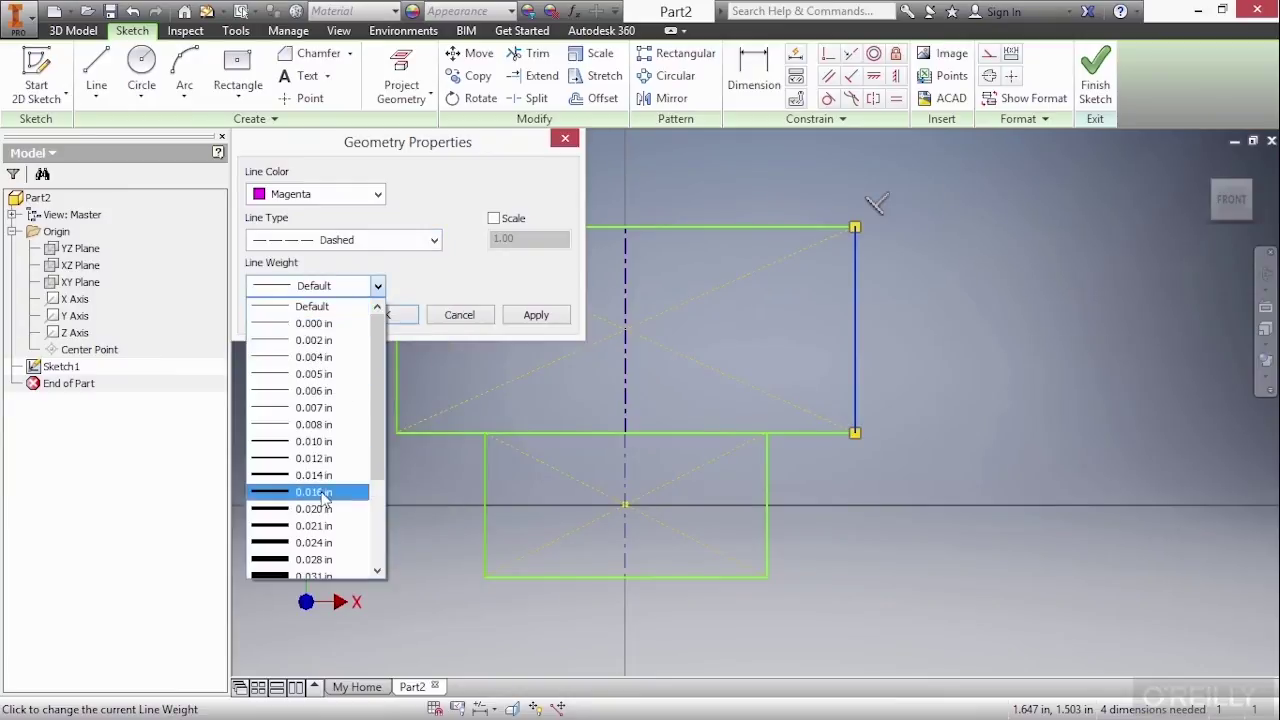
pyautogui.click(335, 492)
pyautogui.click(388, 315)
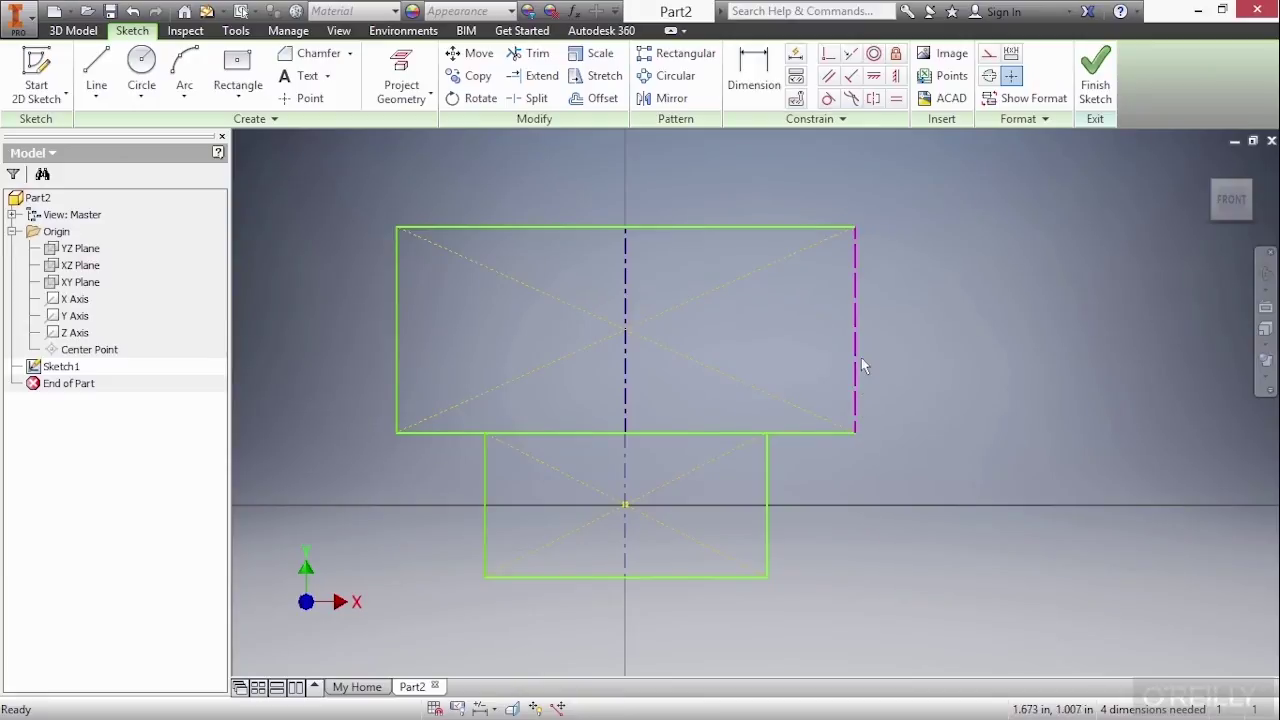
pyautogui.rightClick(886, 272)
# Finish the 2D sketch, preview an Extrude, then cancel it without creating a solid
pyautogui.click(892, 323)
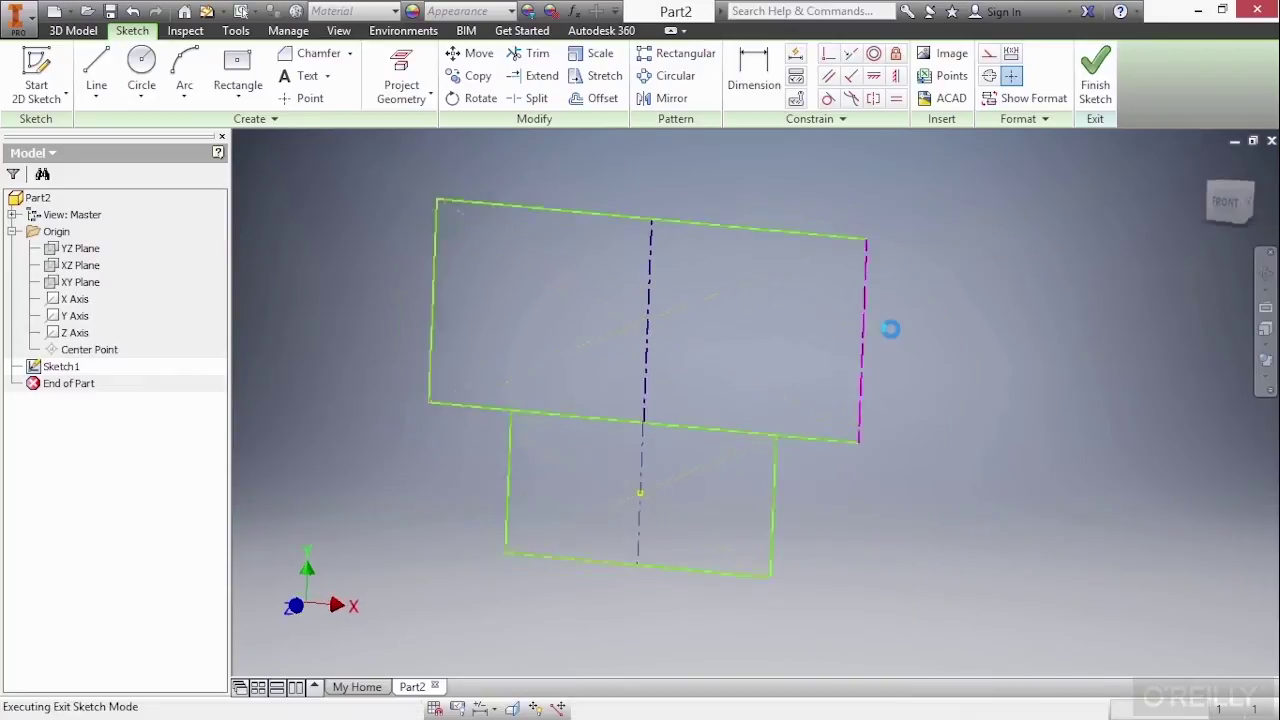
pyautogui.rightClick(831, 333)
pyautogui.click(884, 316)
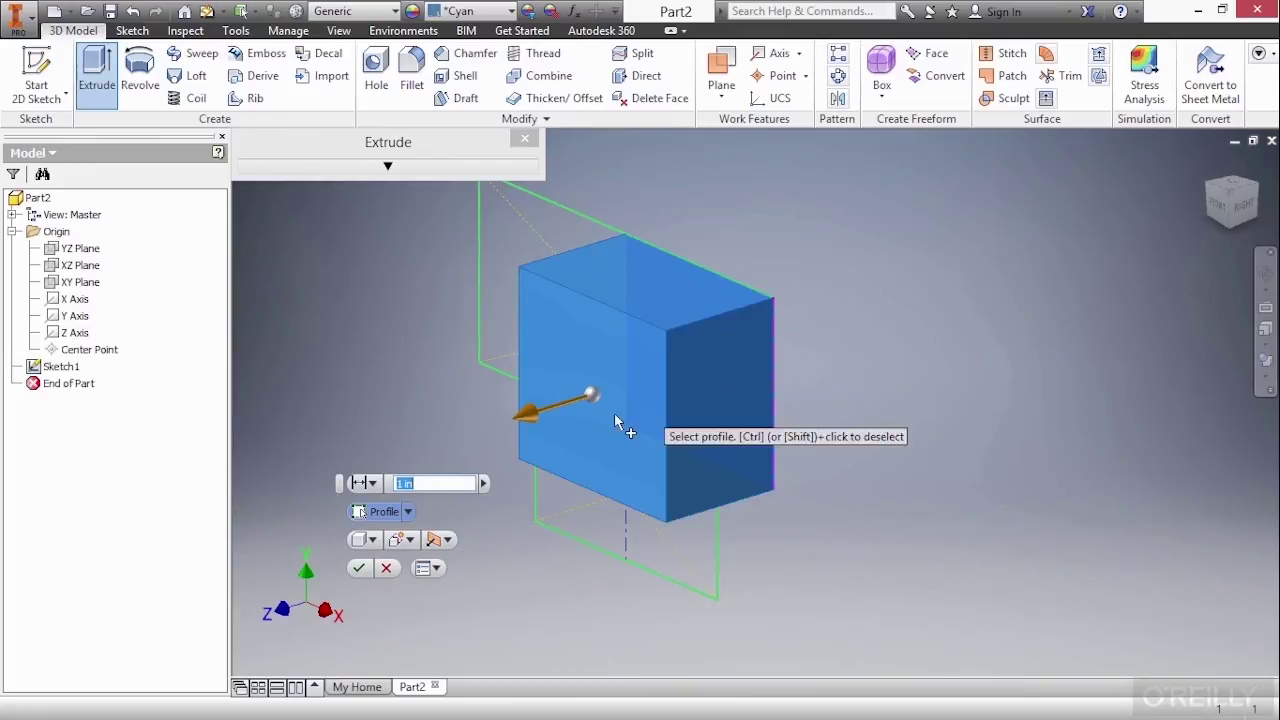
pyautogui.click(386, 568)
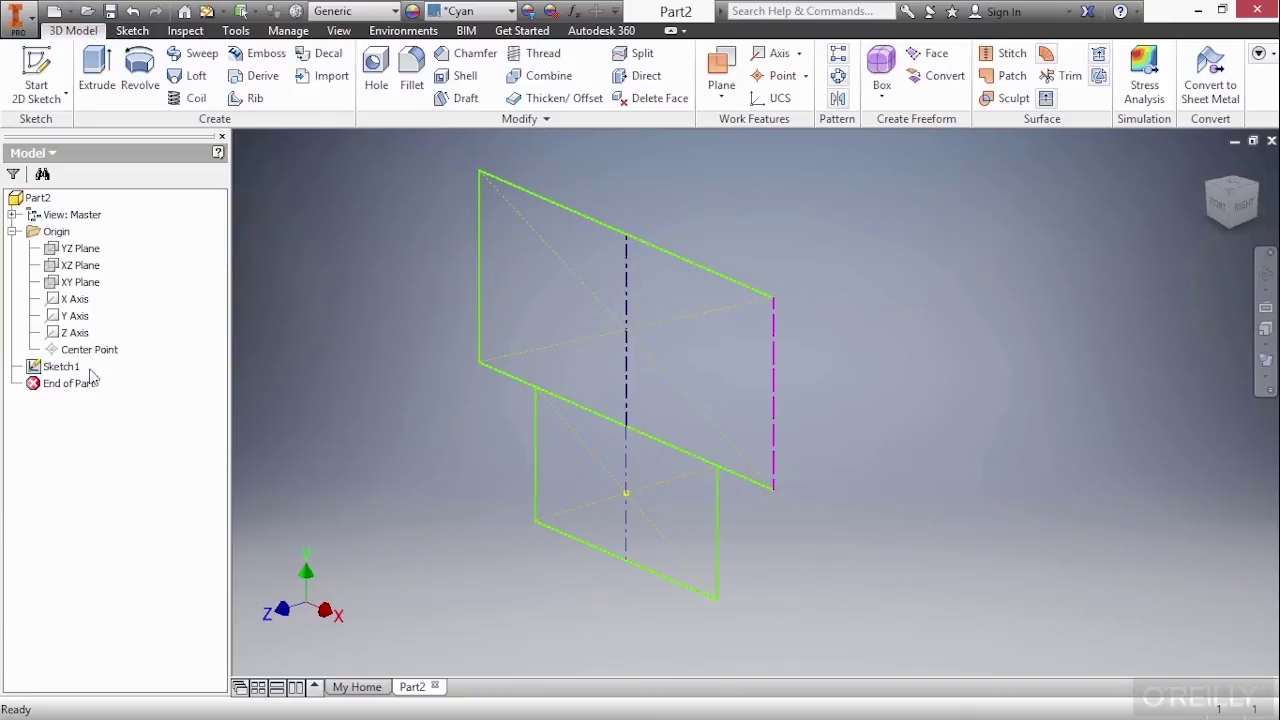
# Reopen Sketch1 and switch both vertical lines from centerline/construction to normal lines
pyautogui.doubleClick(60, 367)
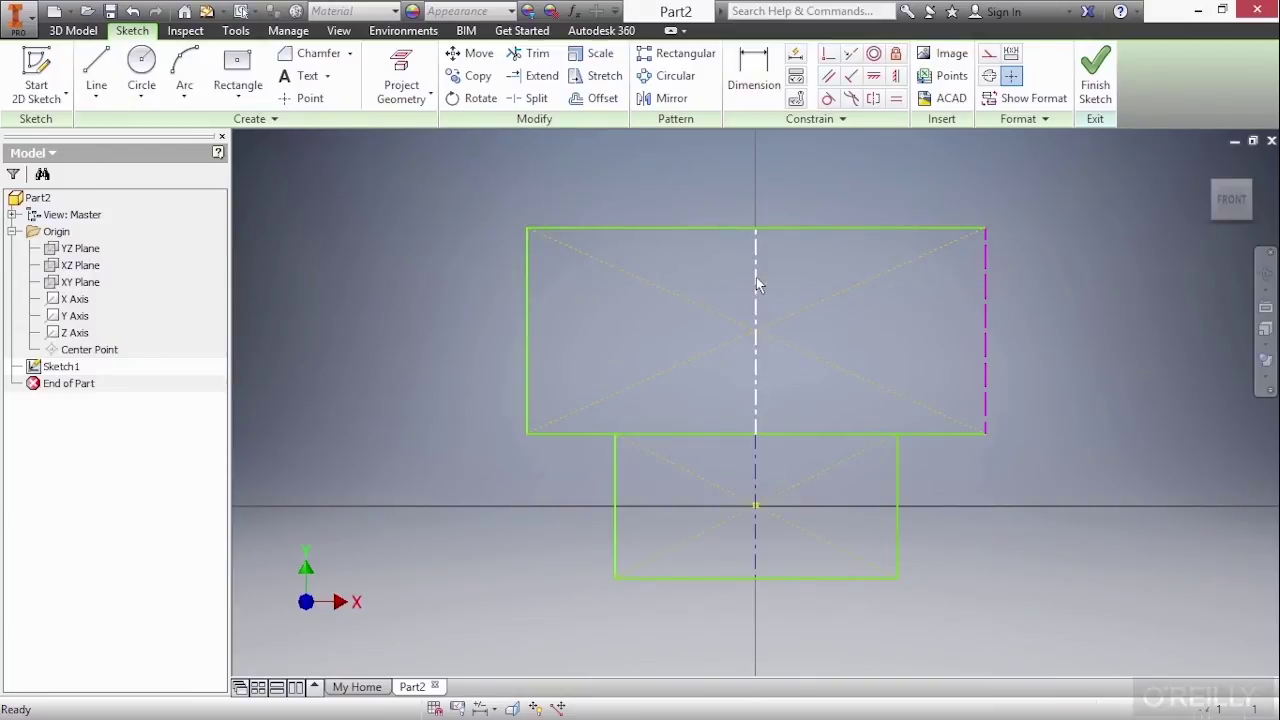
pyautogui.click(756, 277)
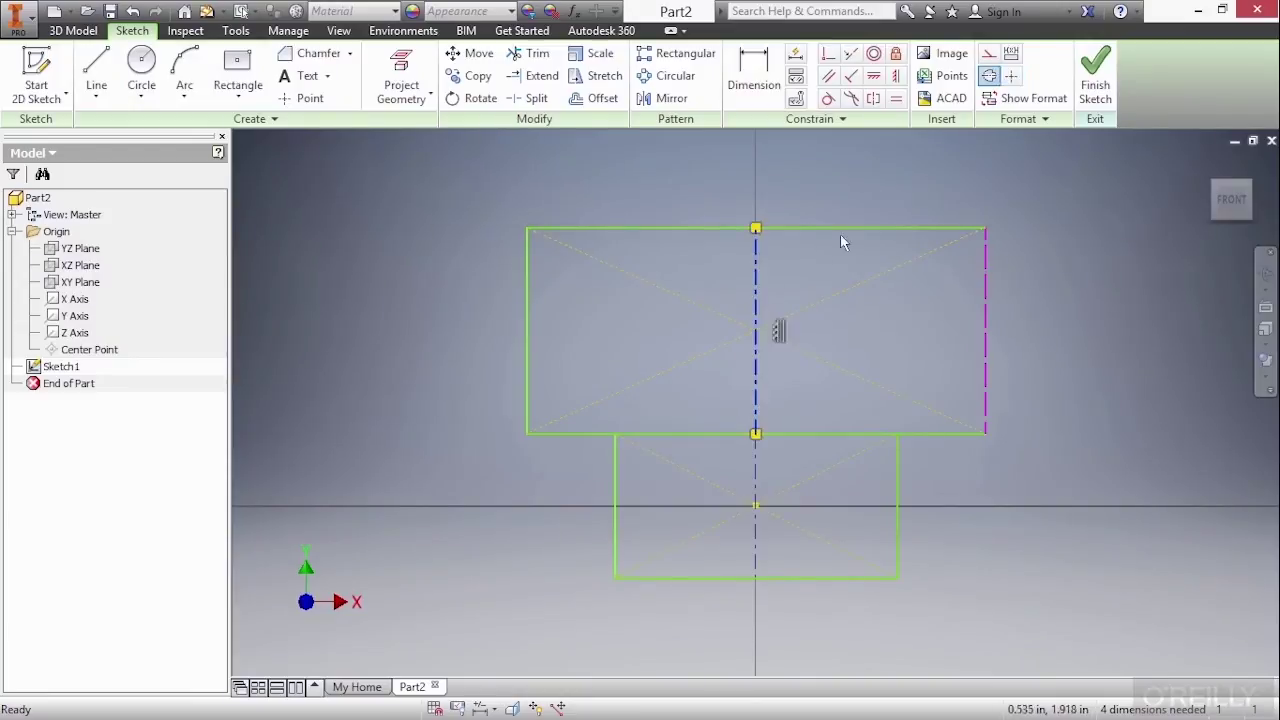
pyautogui.click(990, 84)
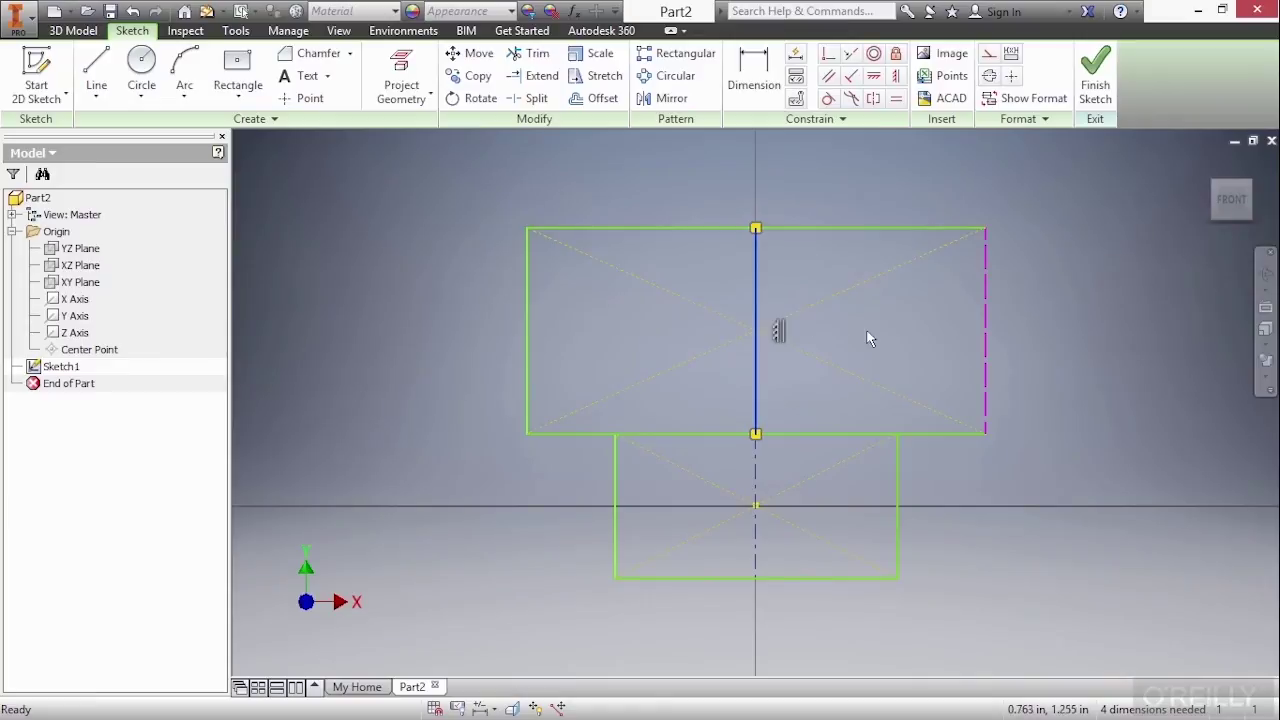
pyautogui.click(913, 315)
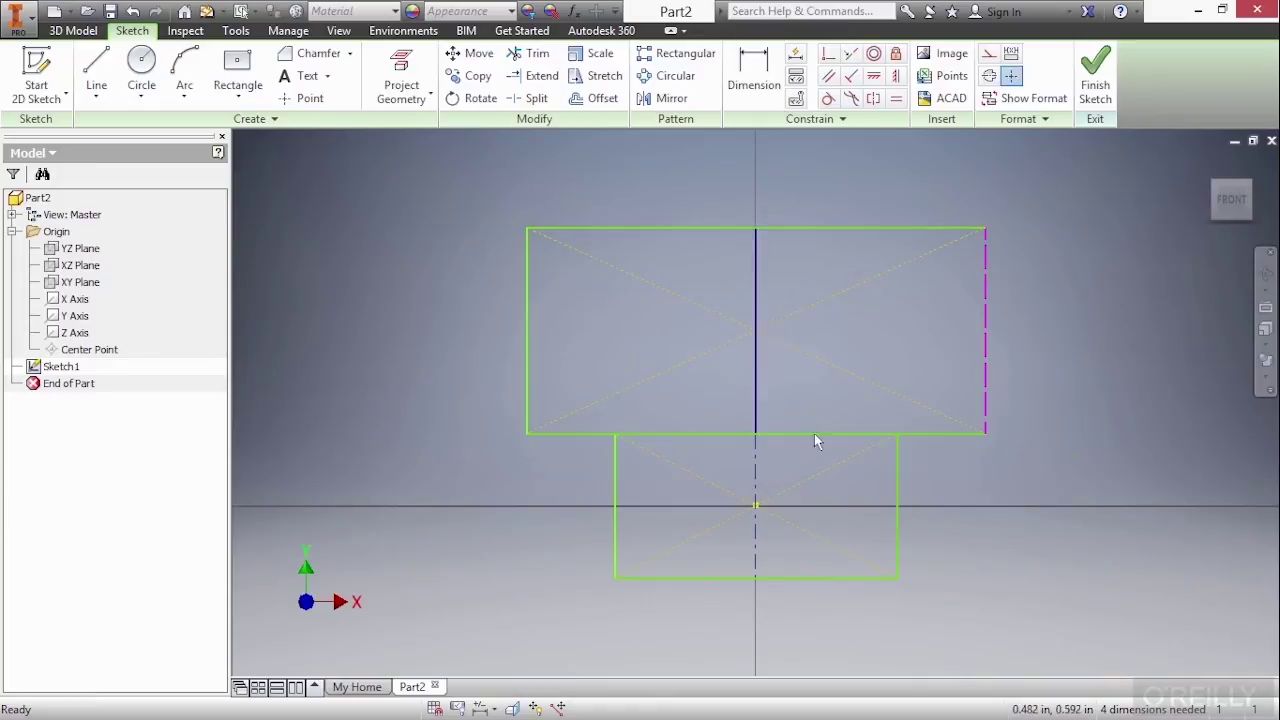
pyautogui.click(771, 474)
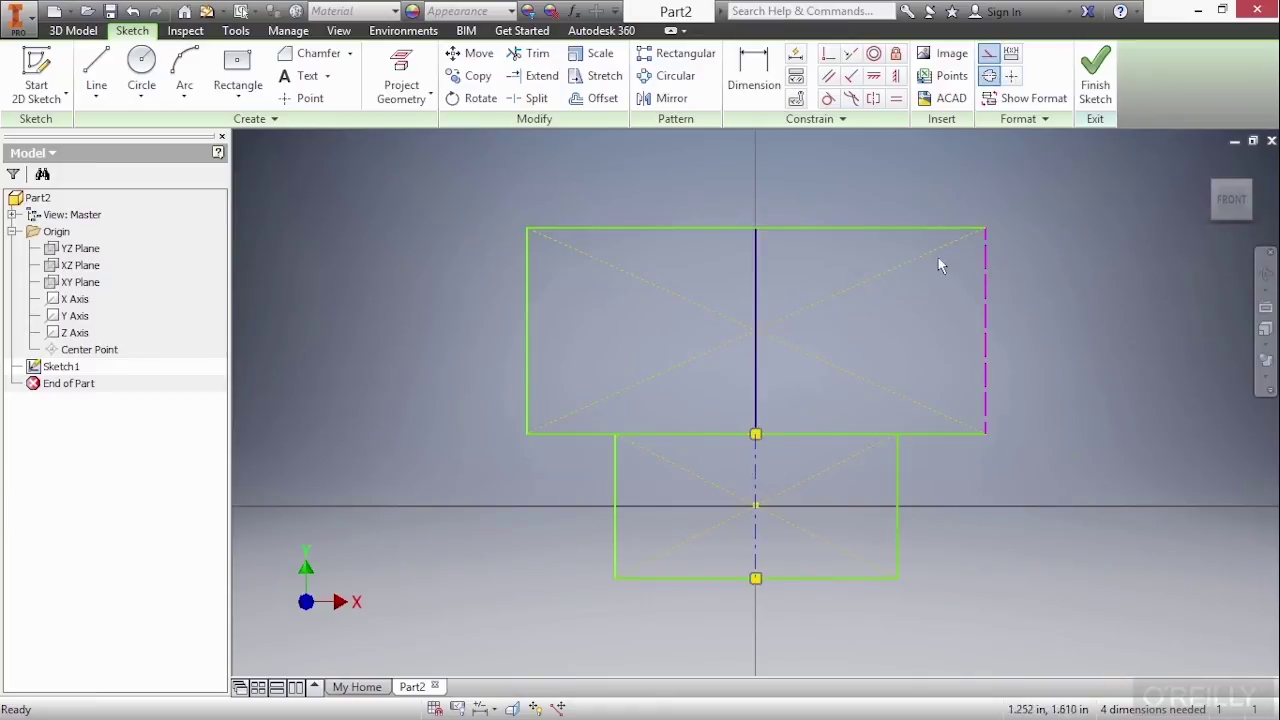
pyautogui.click(991, 82)
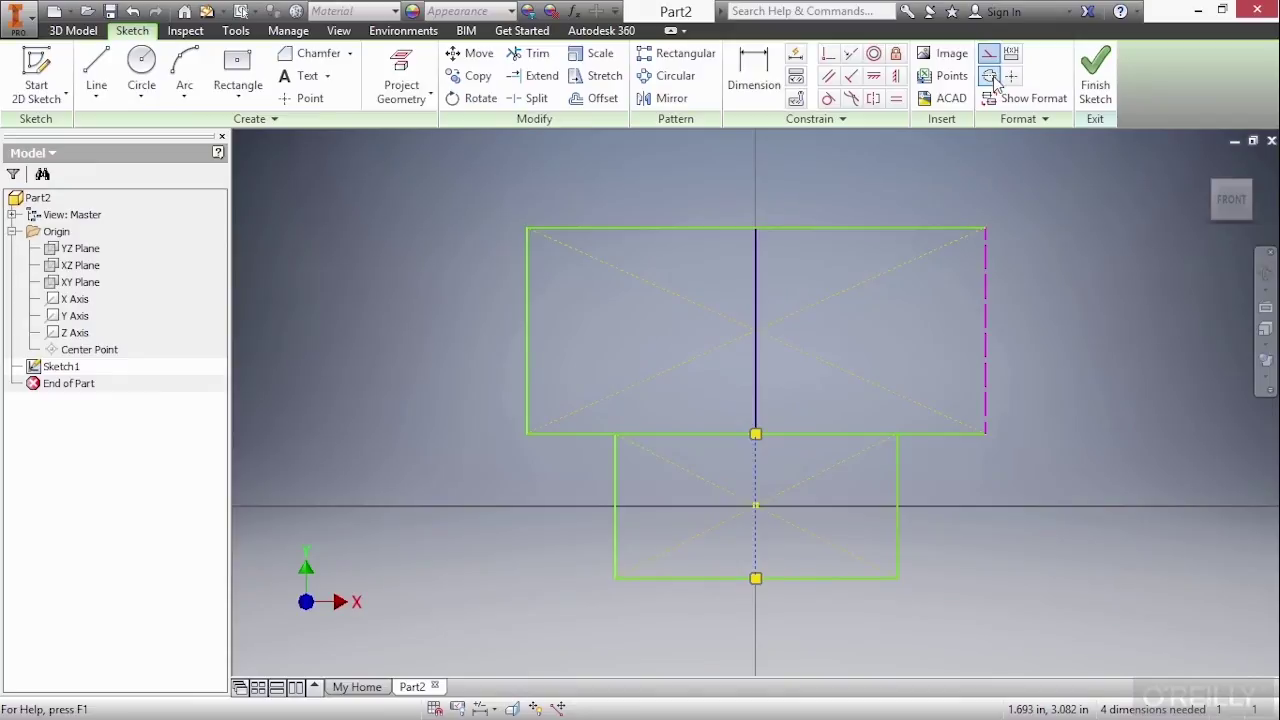
pyautogui.click(989, 54)
pyautogui.click(977, 316)
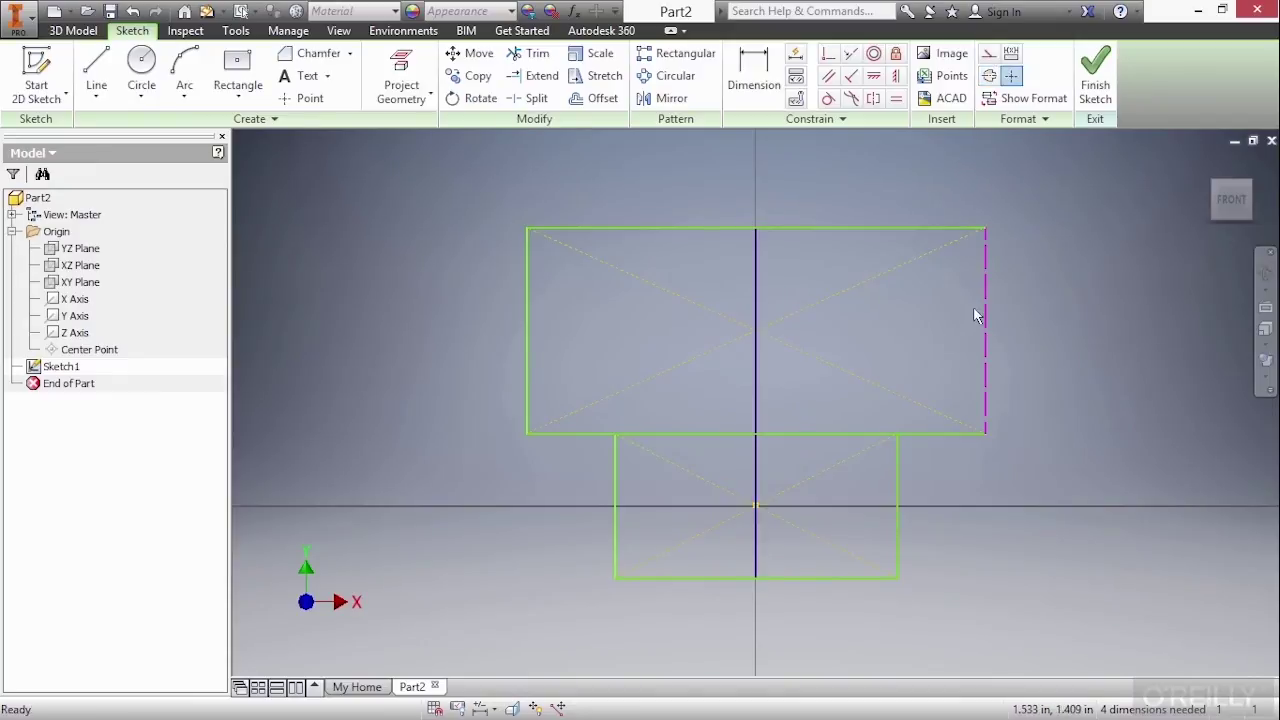
pyautogui.click(985, 297)
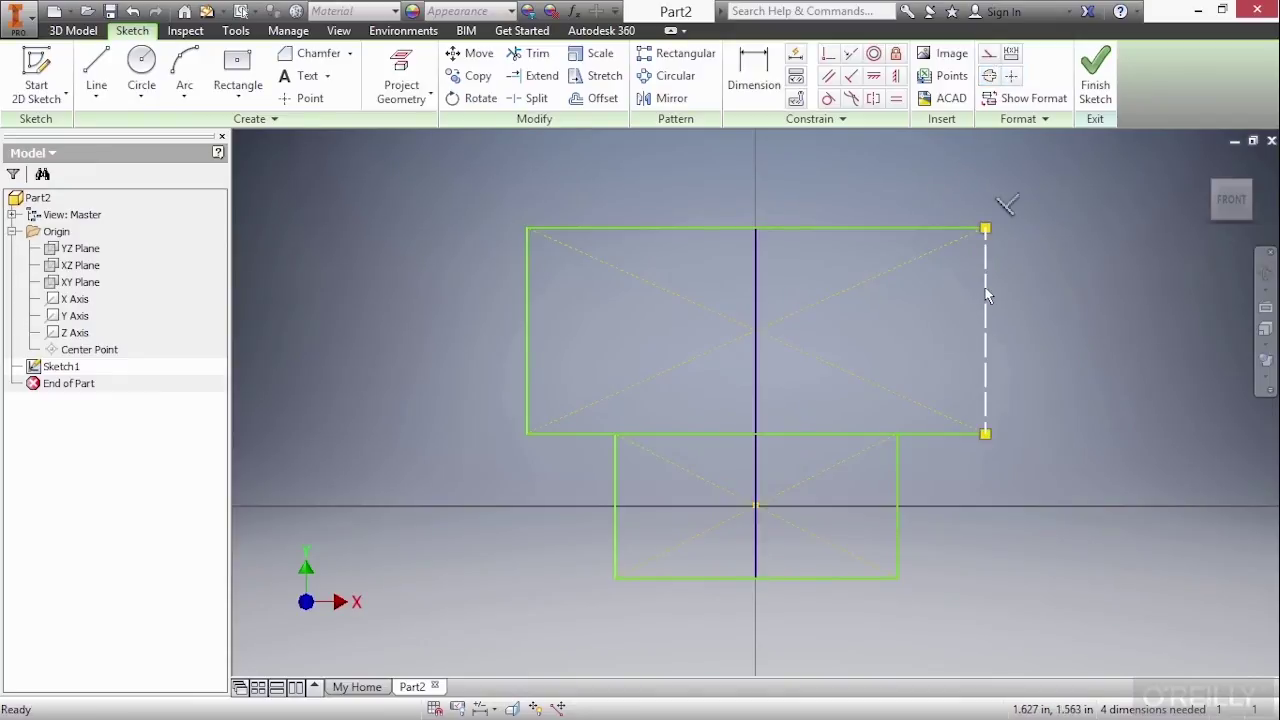
# Reset the right edge's line colour, type and weight to Default
pyautogui.rightClick(985, 287)
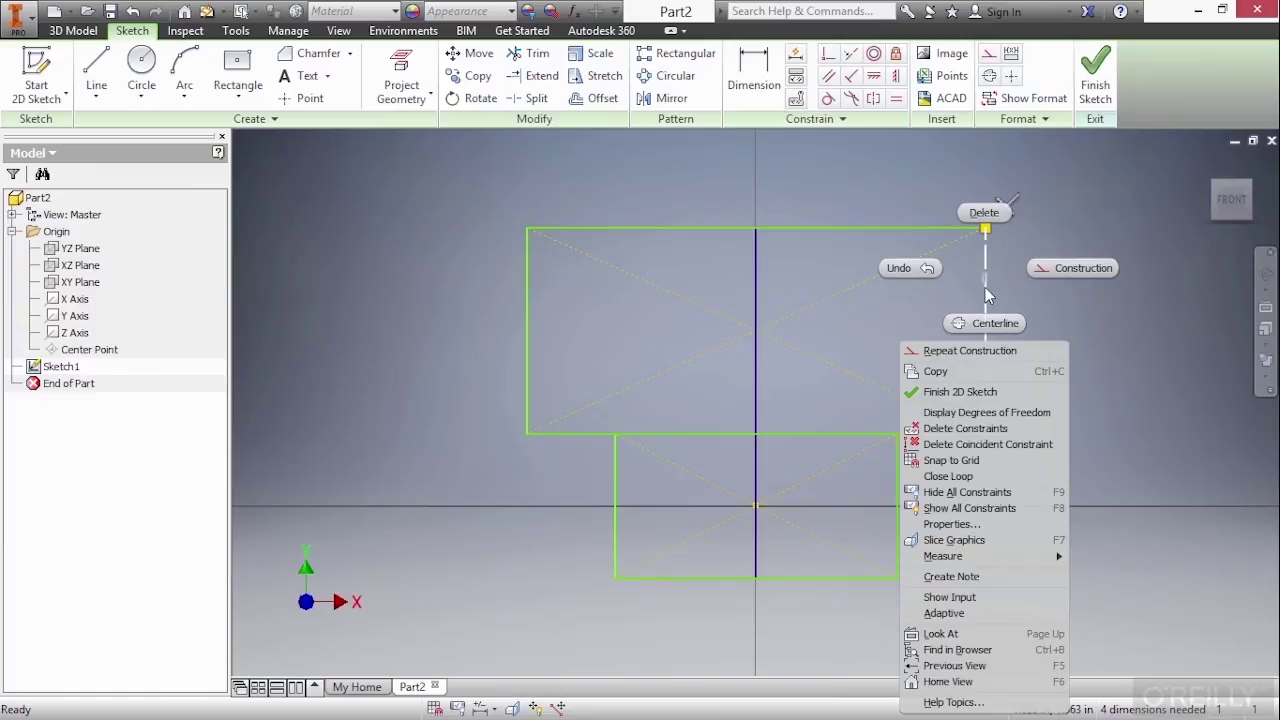
pyautogui.click(959, 524)
pyautogui.click(353, 196)
pyautogui.click(353, 207)
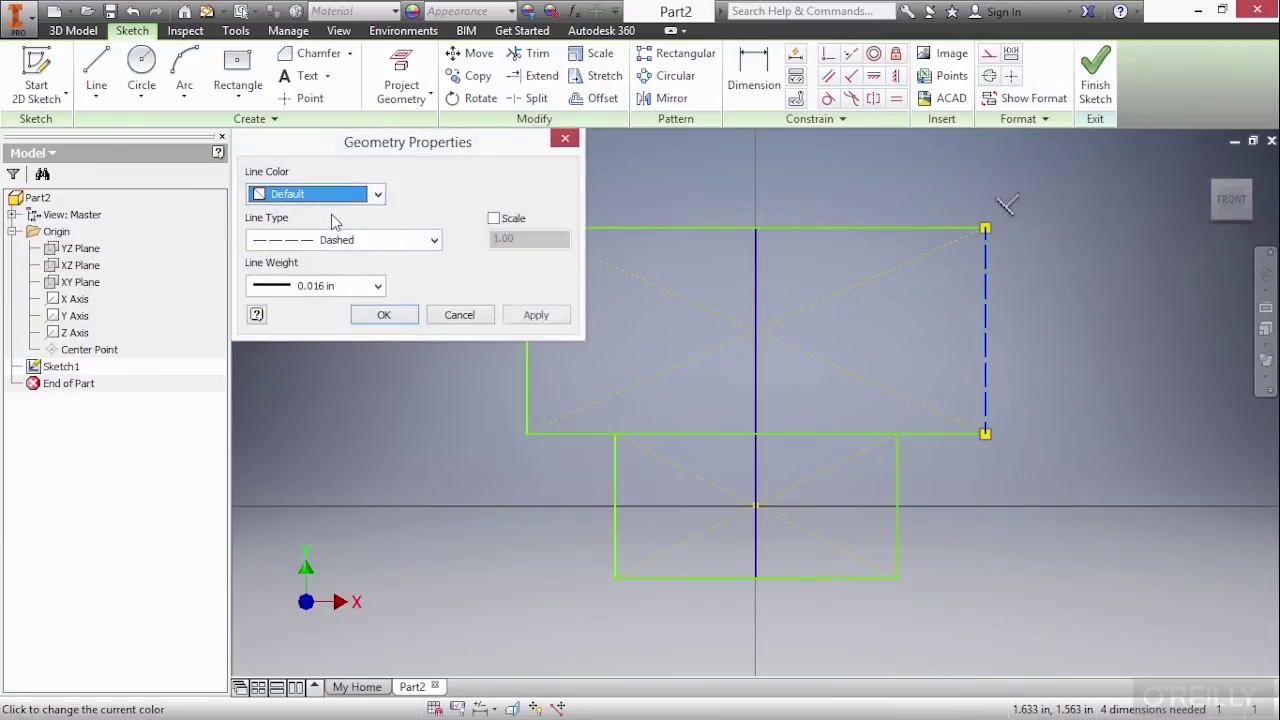
pyautogui.click(432, 240)
pyautogui.scroll(1, 330, 270)
pyautogui.click(330, 254)
pyautogui.click(363, 286)
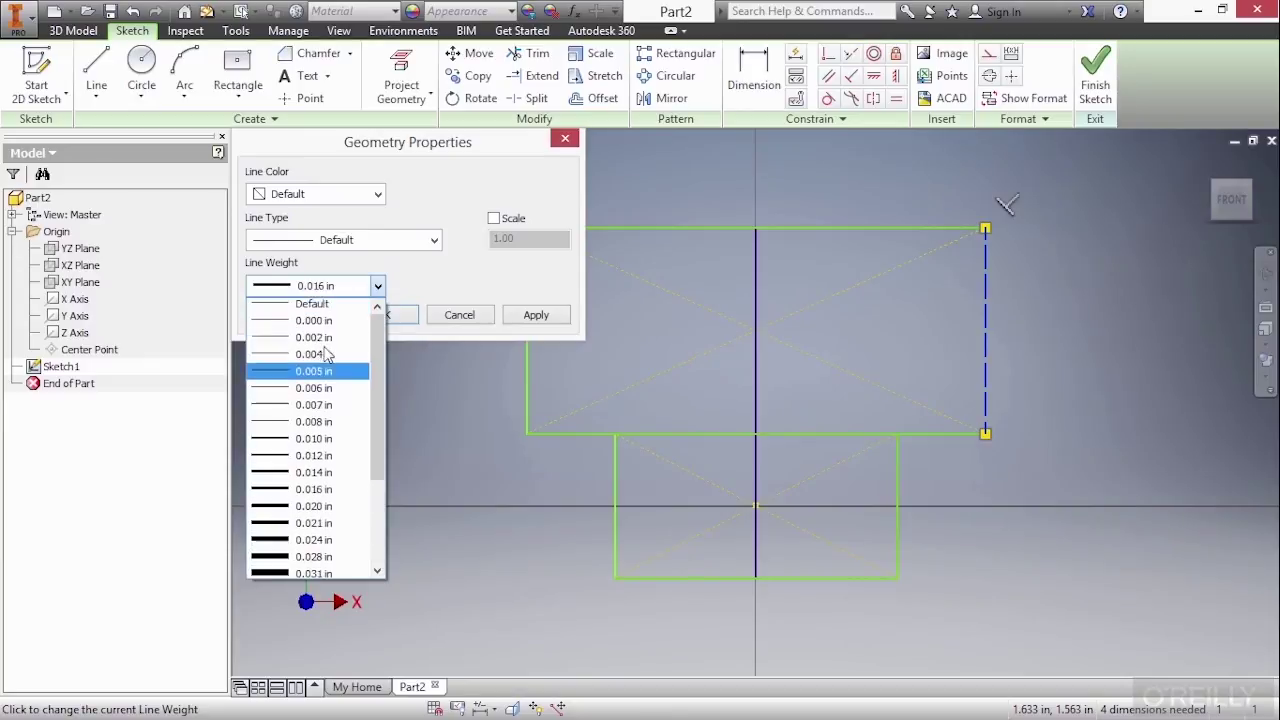
pyautogui.click(352, 301)
pyautogui.click(364, 316)
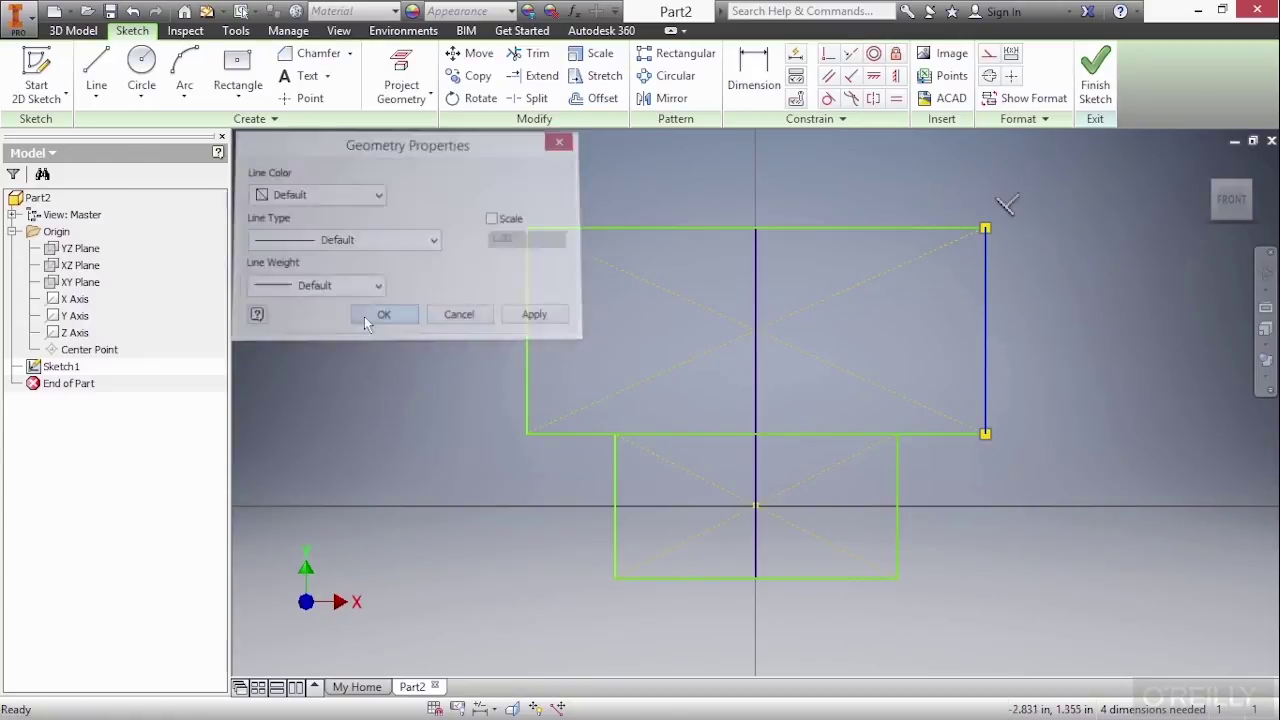
pyautogui.click(930, 330)
# Finish the sketch and start an Extrude, picking the upper-left, lower and upper-right profiles
pyautogui.click(1095, 86)
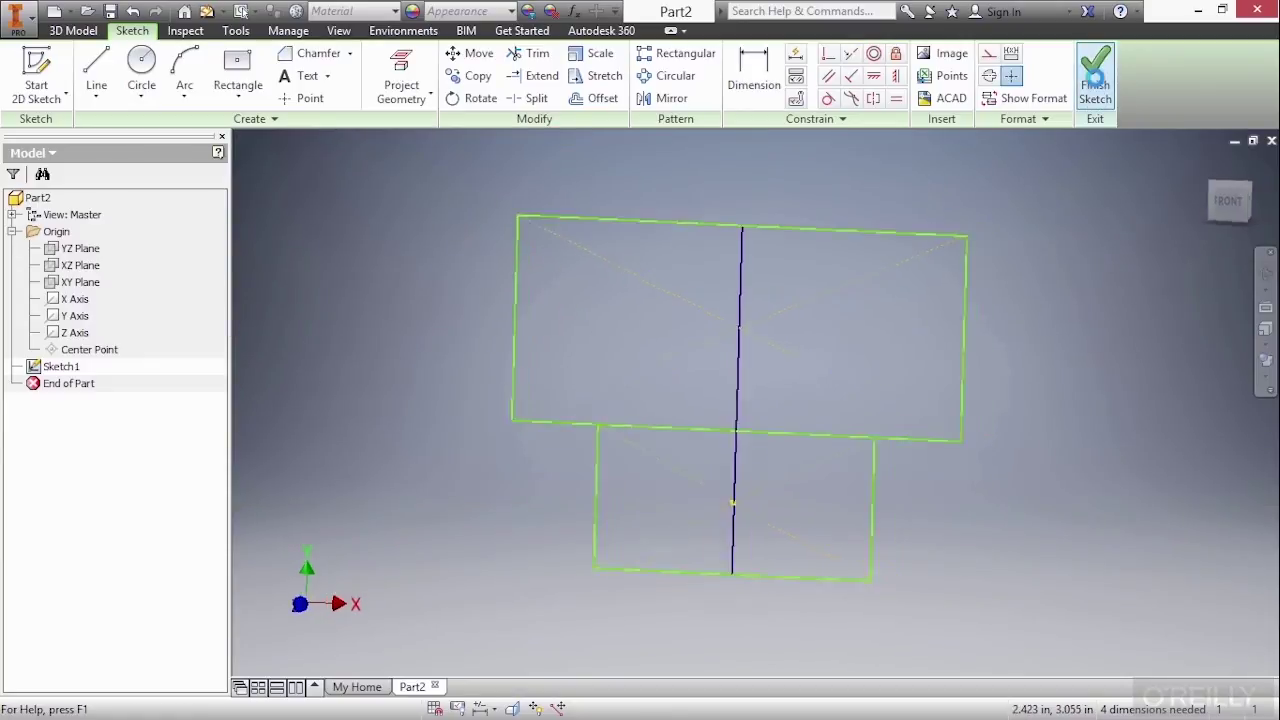
pyautogui.rightClick(816, 337)
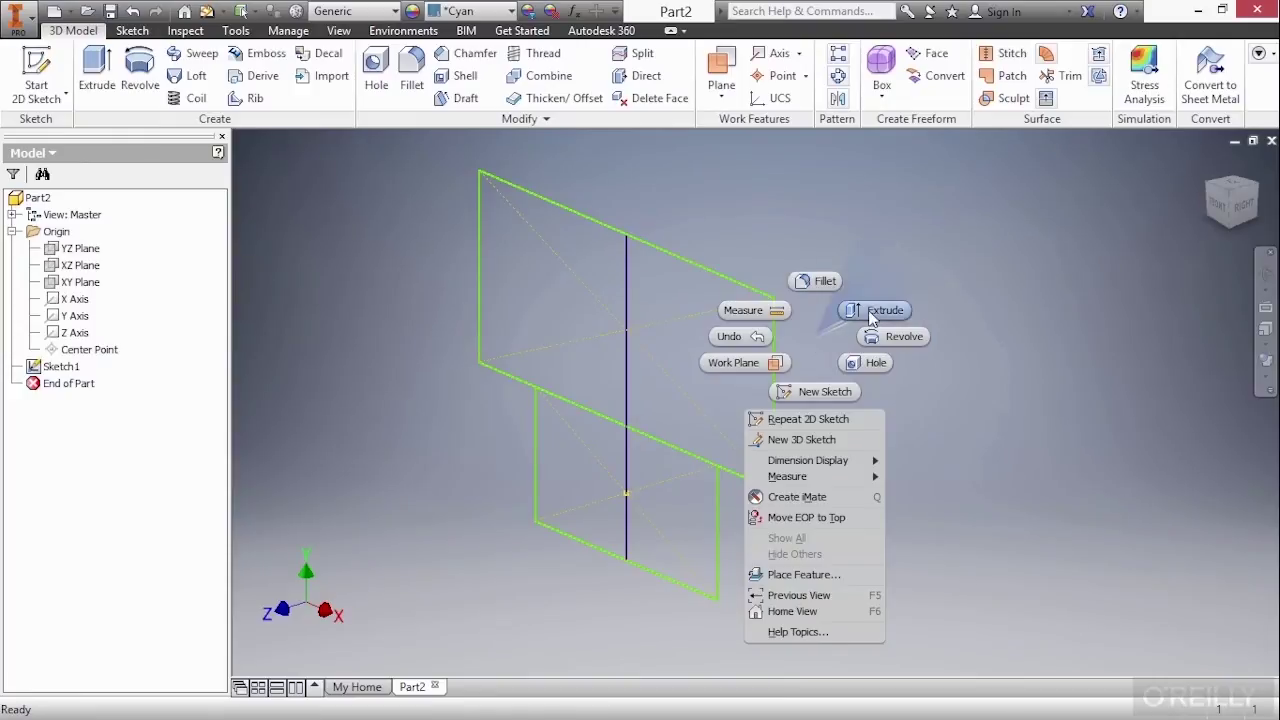
pyautogui.click(869, 309)
pyautogui.click(588, 375)
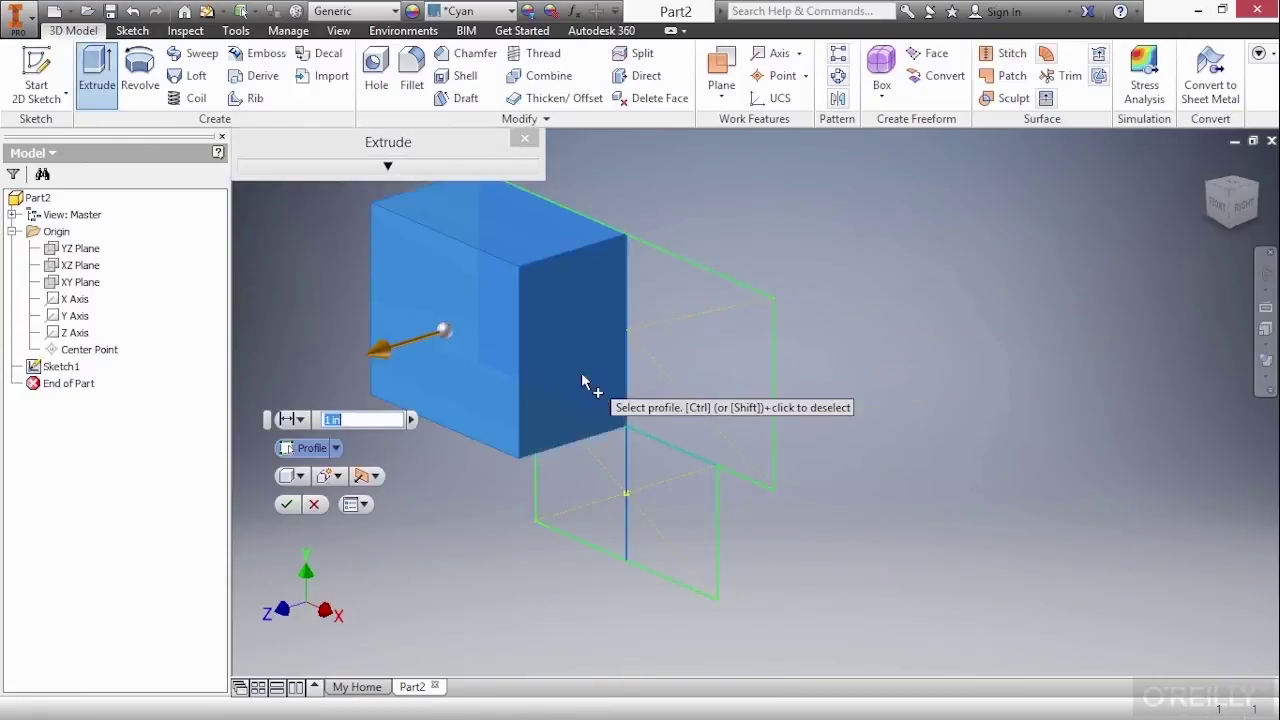
pyautogui.click(587, 492)
pyautogui.click(668, 530)
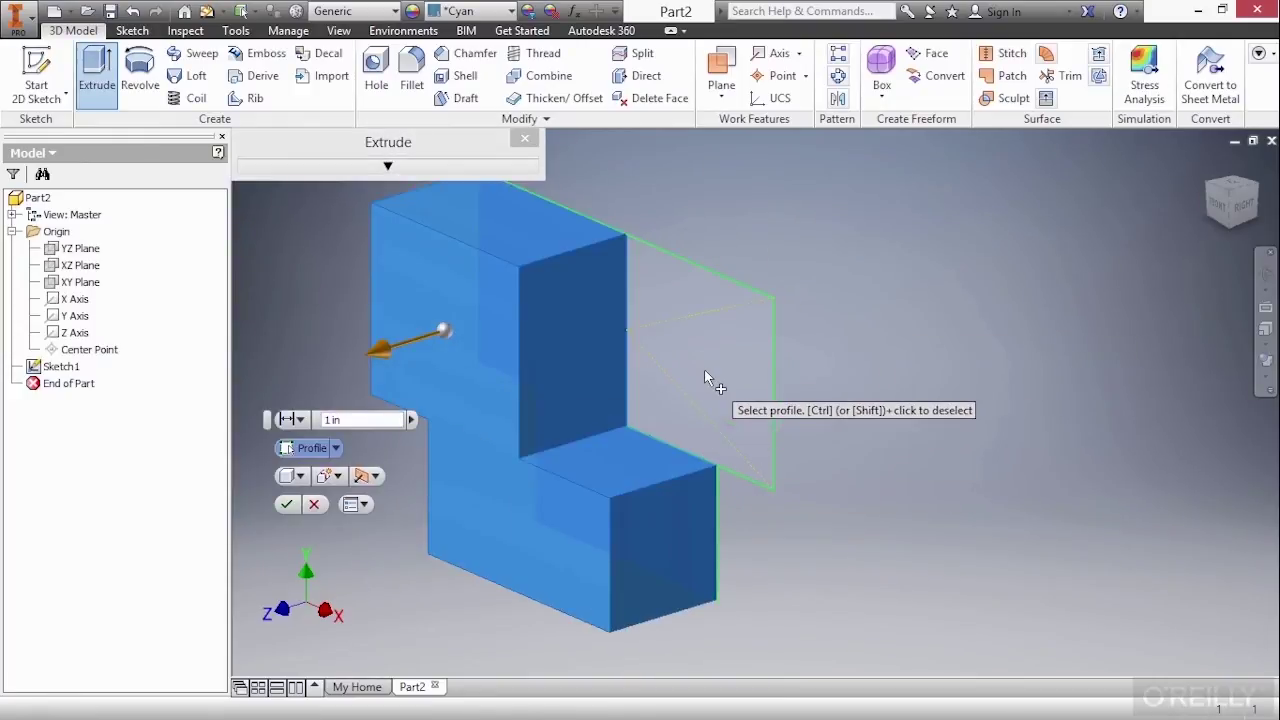